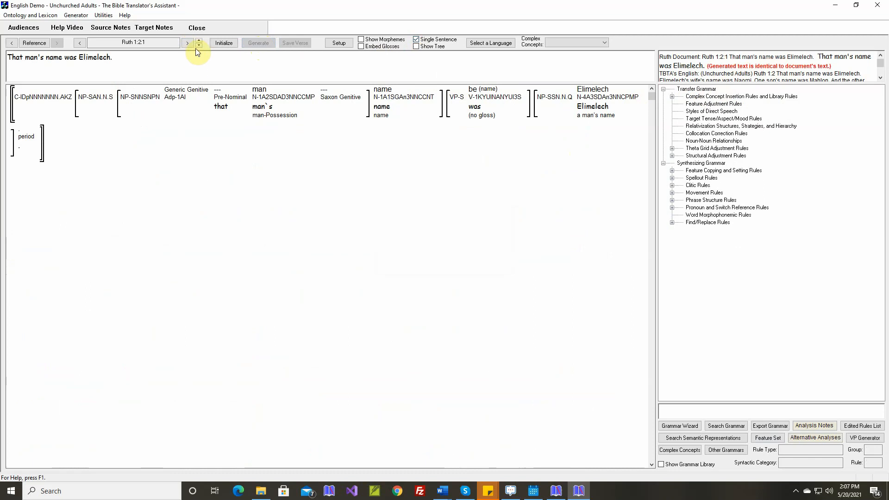
Step: Advance through Ruth 1:2:2 and Ruth 1:2:3, generating the target text for each sentence
left_click(199, 41)
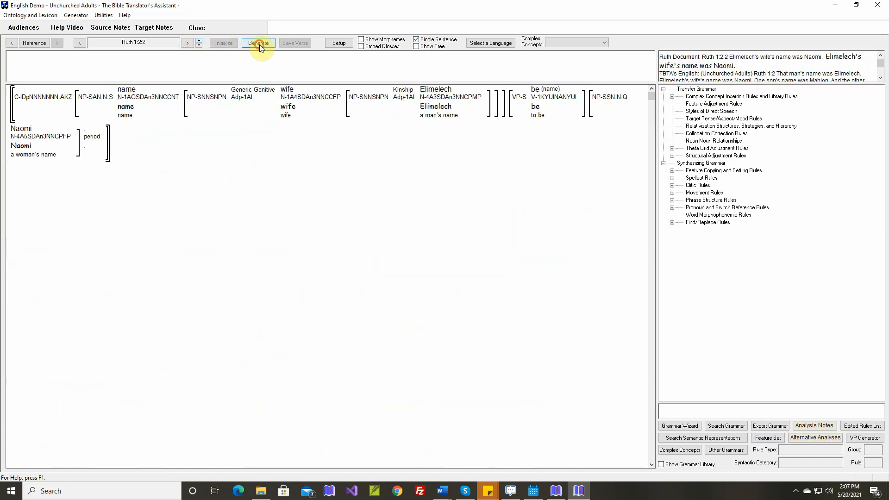
left_click(259, 44)
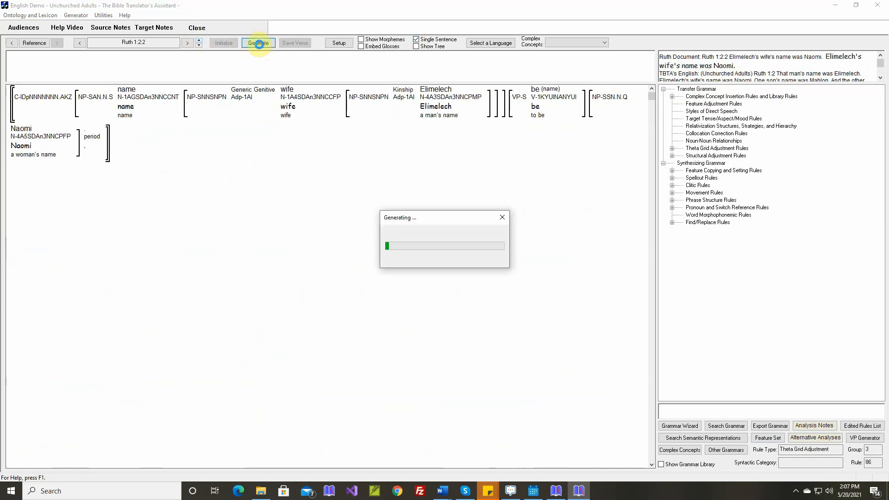
left_click(199, 41)
left_click(260, 43)
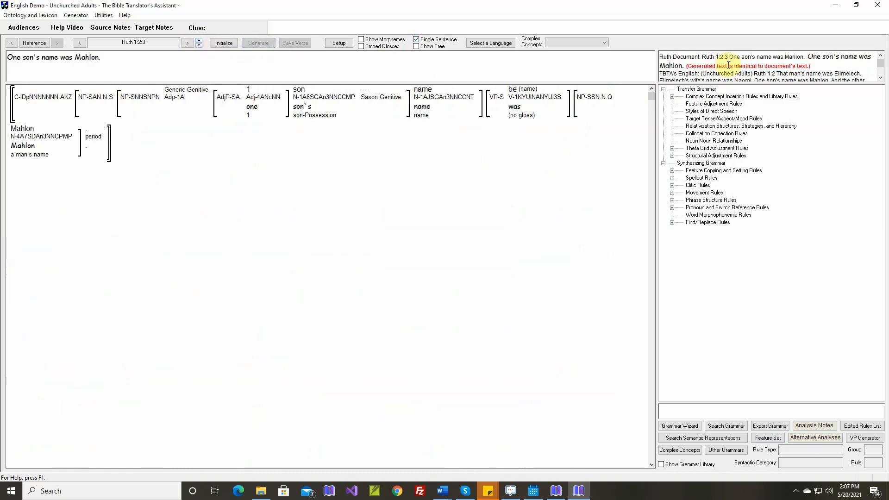
Step: Accept the Theta Grid Adjustment Rule for the adjective "other" in Ruth 1:2:4 and generate that sentence's text
left_click(199, 40)
right_click(346, 95)
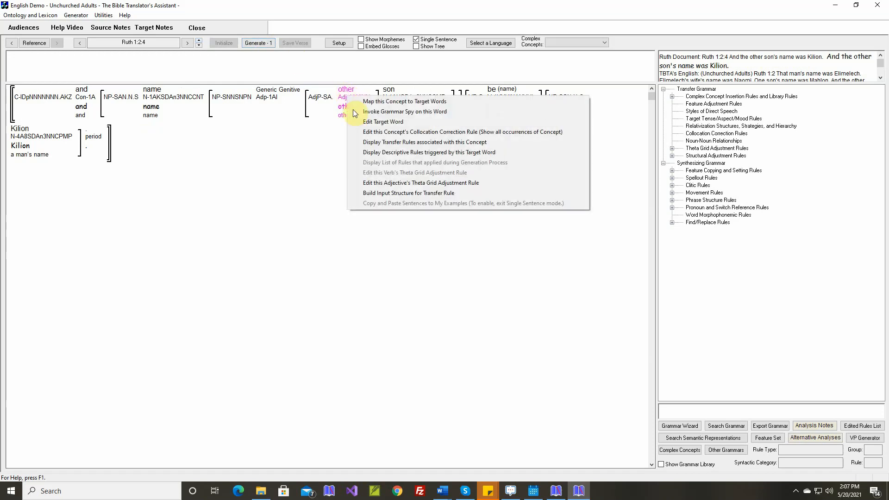
left_click(370, 181)
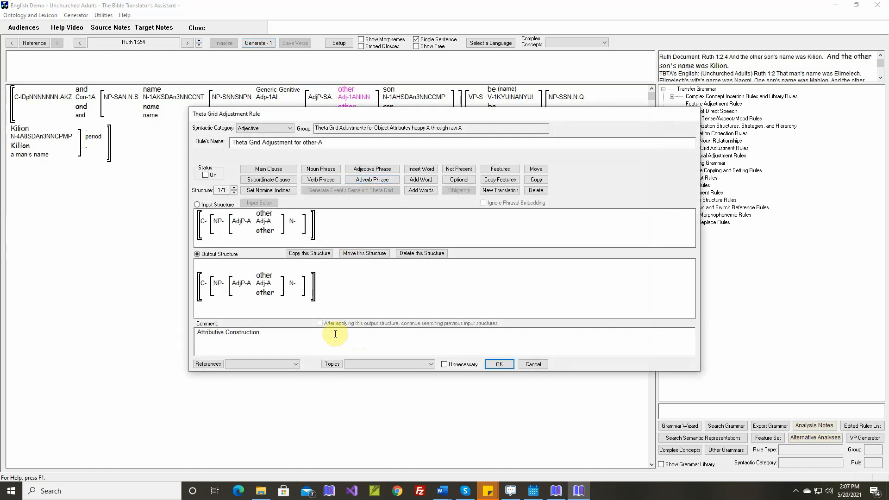
left_click(497, 365)
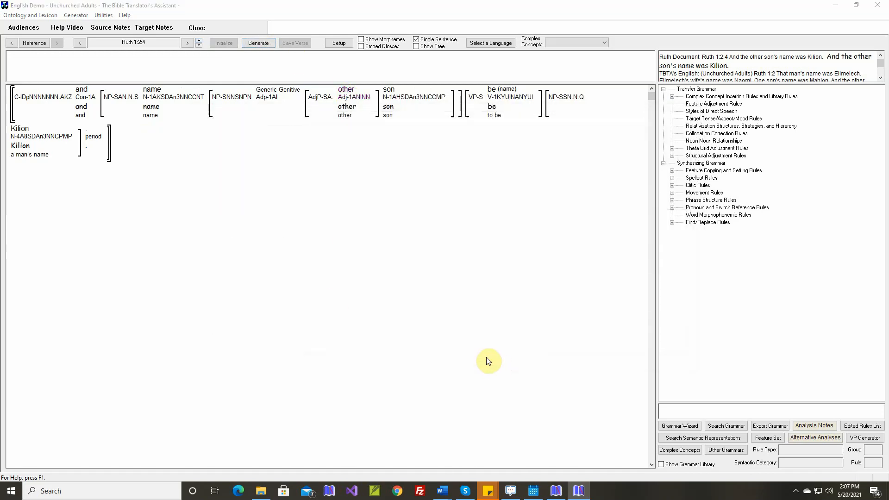
left_click(257, 42)
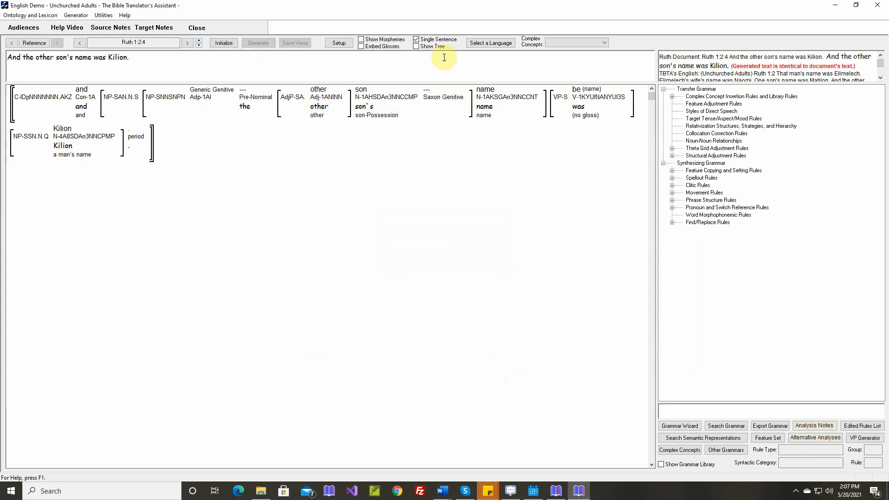
Step: Generate the text for Ruth 1:2:5 and view the rules applied to the word "families"
left_click(199, 40)
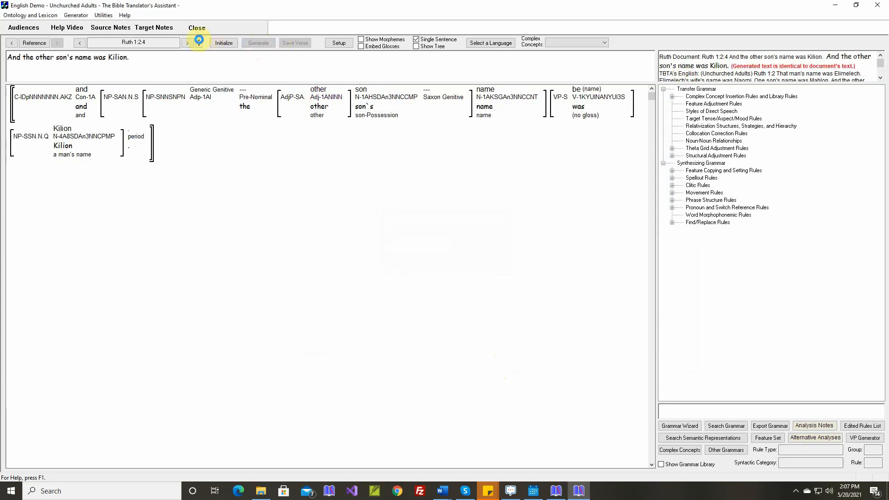
left_click(261, 43)
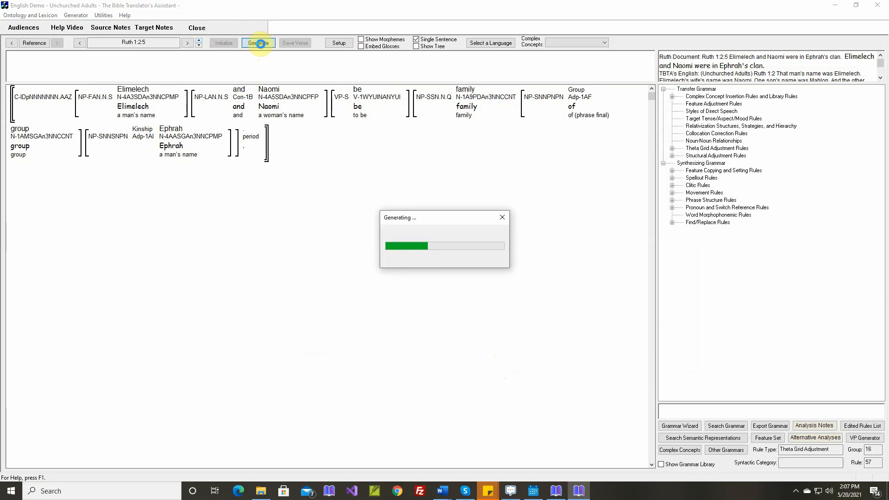
mouse_move(539, 114)
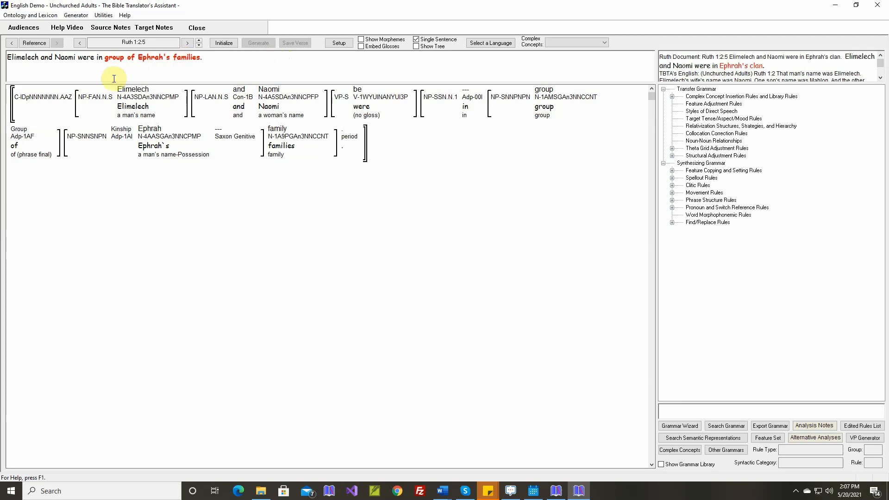
mouse_move(287, 142)
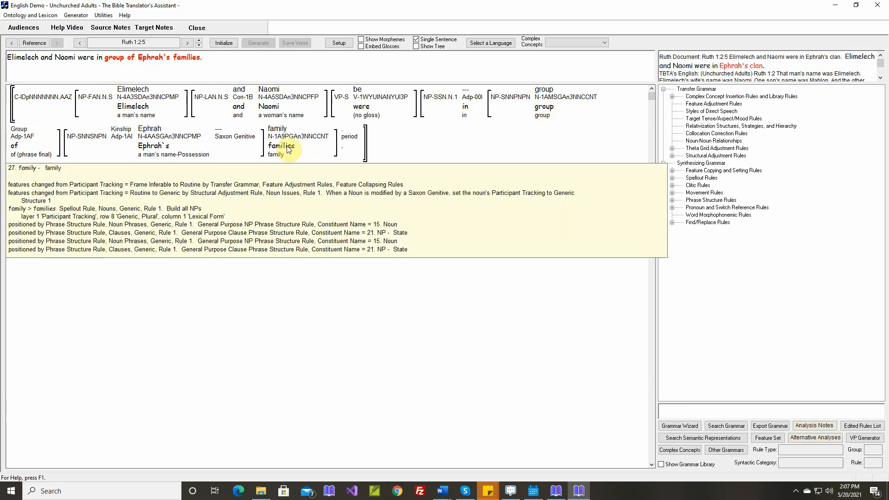
Step: Look up "clan" among the nouns in the list of semantically complex concepts, leaving the settings as they are
left_click(684, 451)
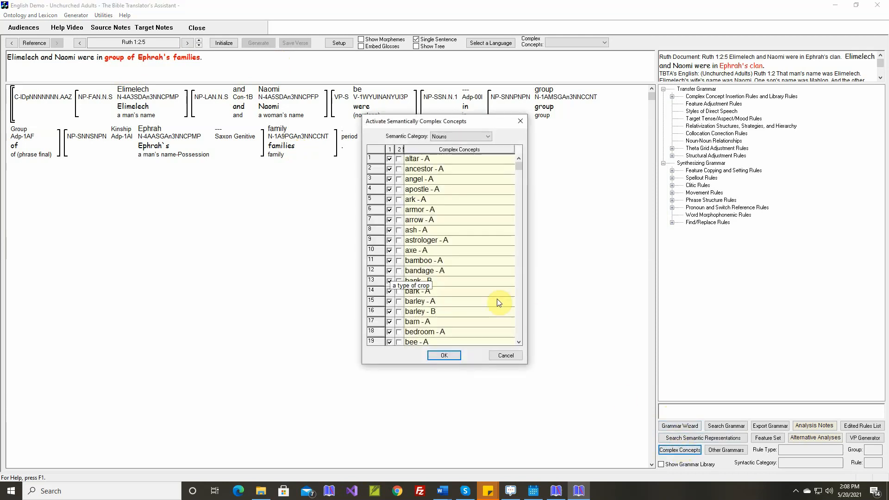
scroll(517, 331, "down", 12)
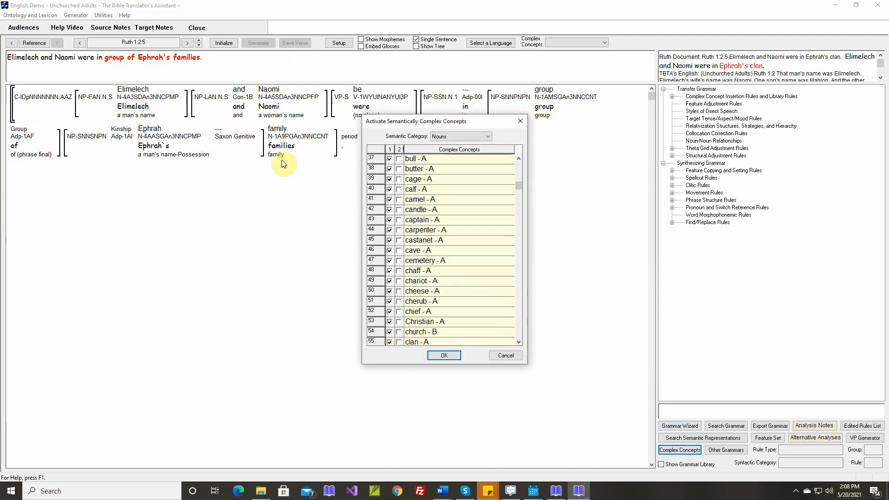
left_click(511, 358)
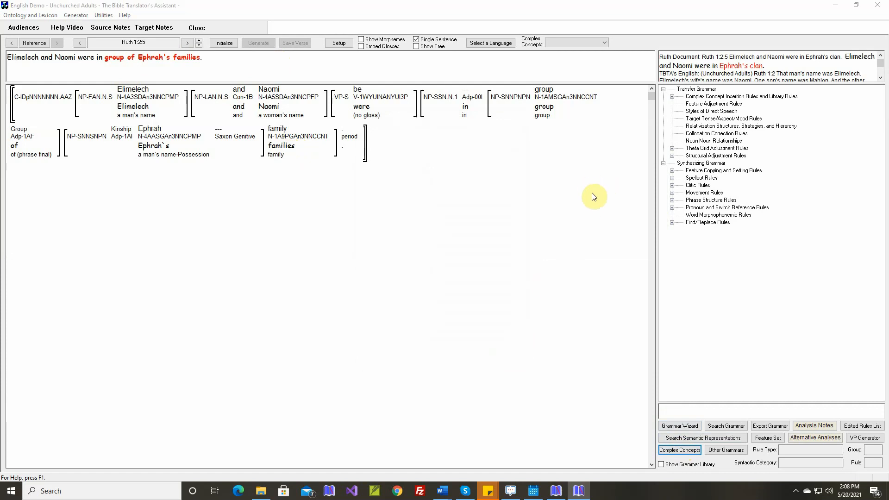
Step: Show the grammar library and copy its "clan" a group of families rule into the Transfer Grammar's Complex Object Insertion Rules
left_click(662, 464)
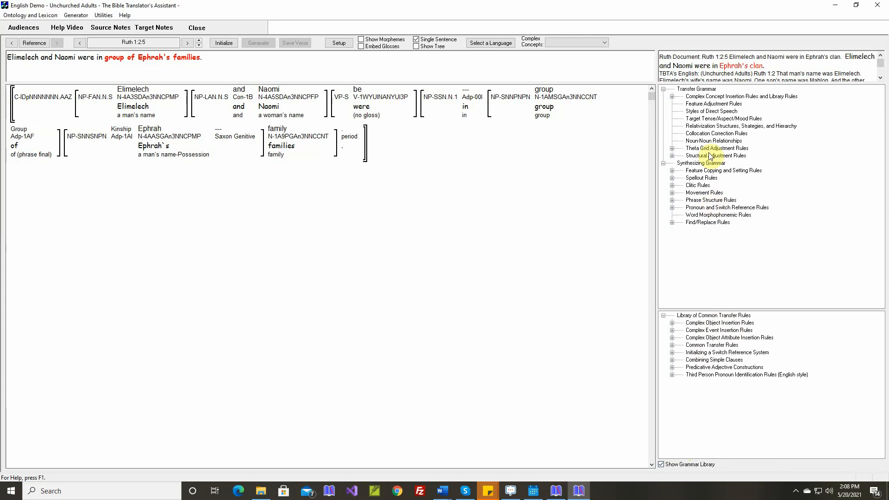
left_click(690, 89)
left_click(672, 97)
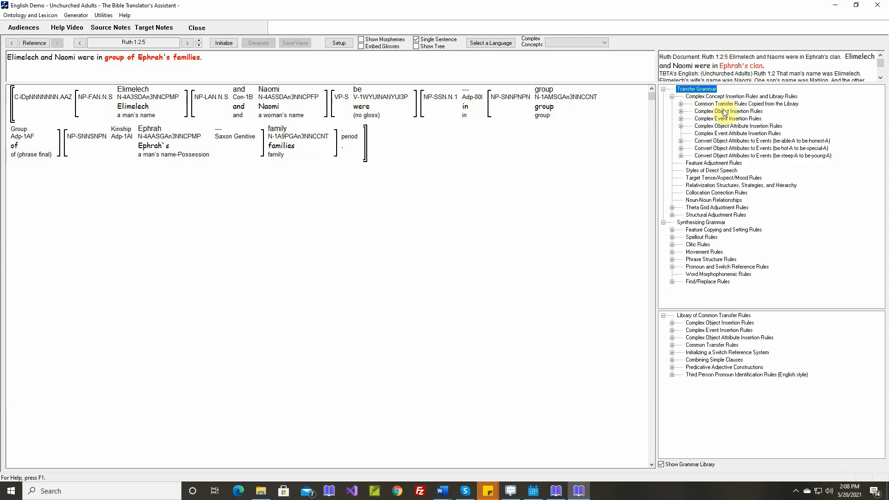
left_click(681, 112)
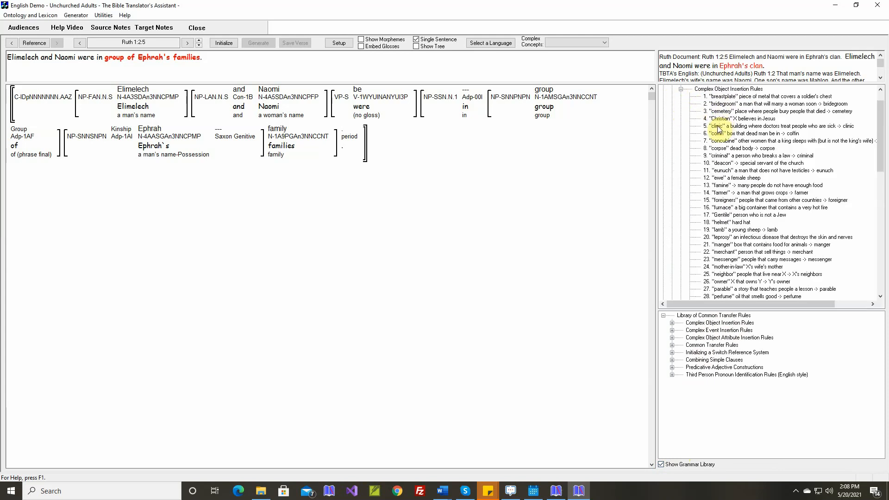
left_click(672, 323)
left_click(708, 339)
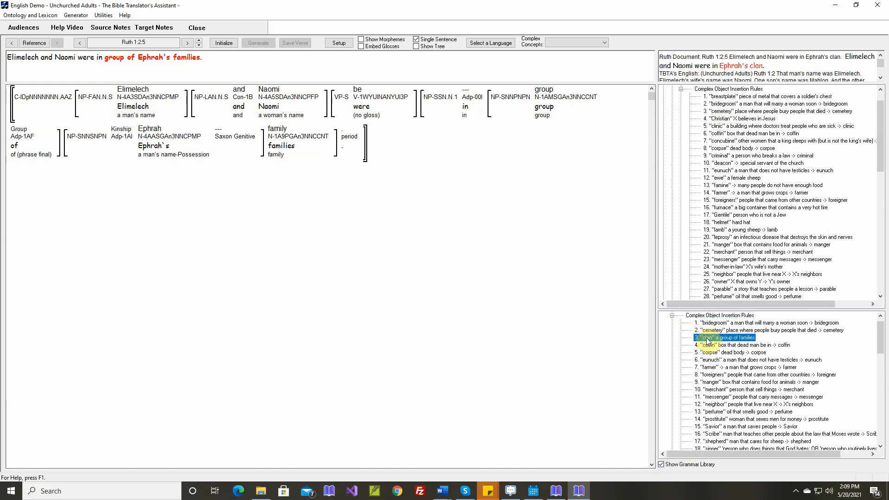
left_click_drag(708, 339, 719, 114)
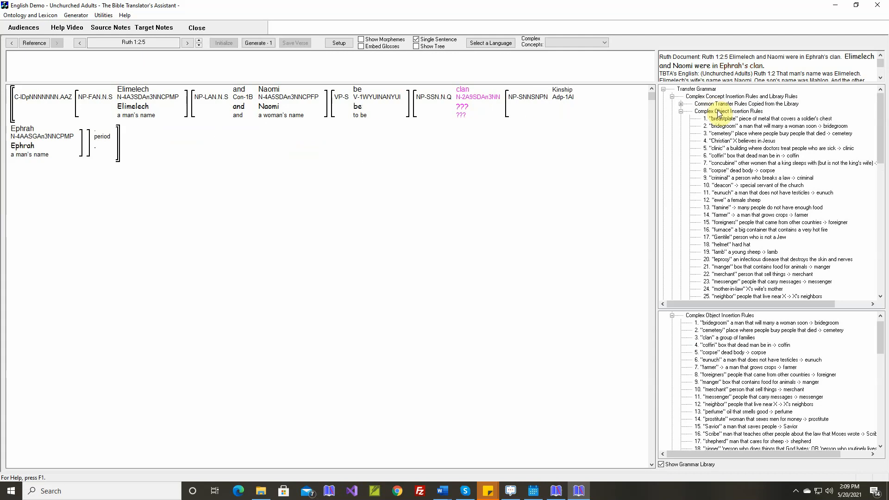
Step: Move the copied "clan" rule into alphabetical order, between the "Christian" and "clinic" rules
scroll(723, 234, "down", 5)
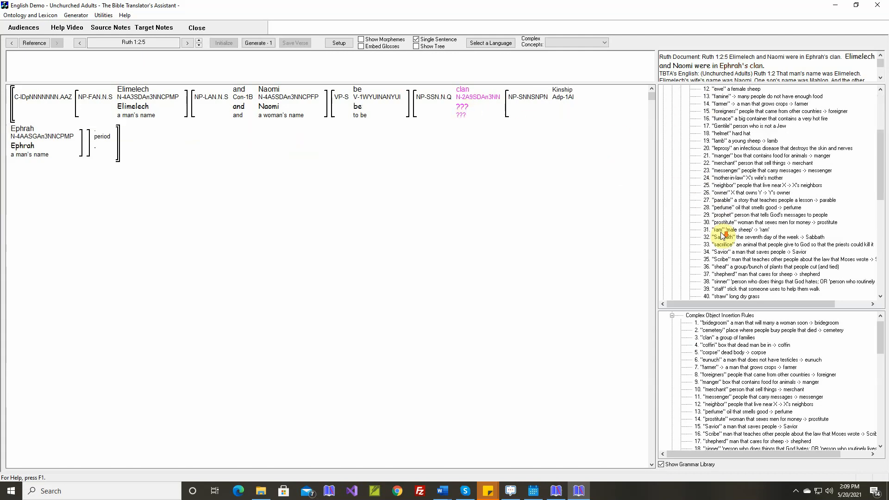
scroll(724, 234, "down", 10)
left_click(723, 186)
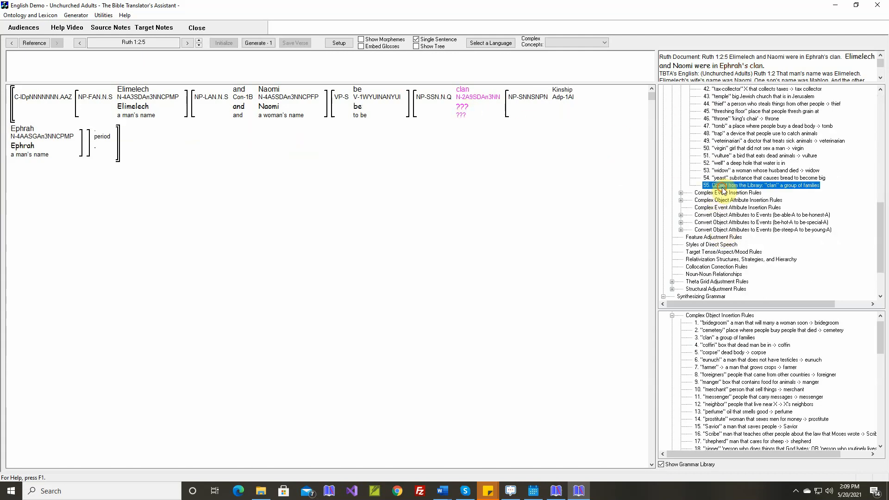
scroll(725, 186, "up", 4)
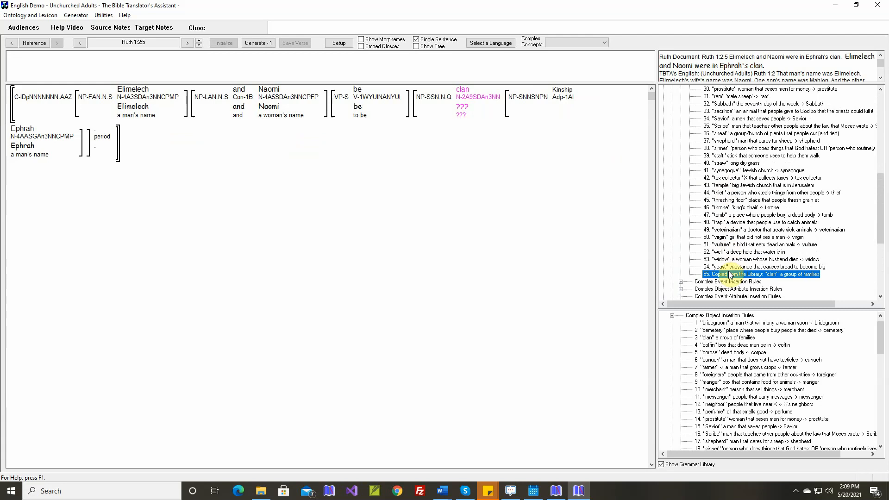
left_click_drag(730, 274, 717, 103)
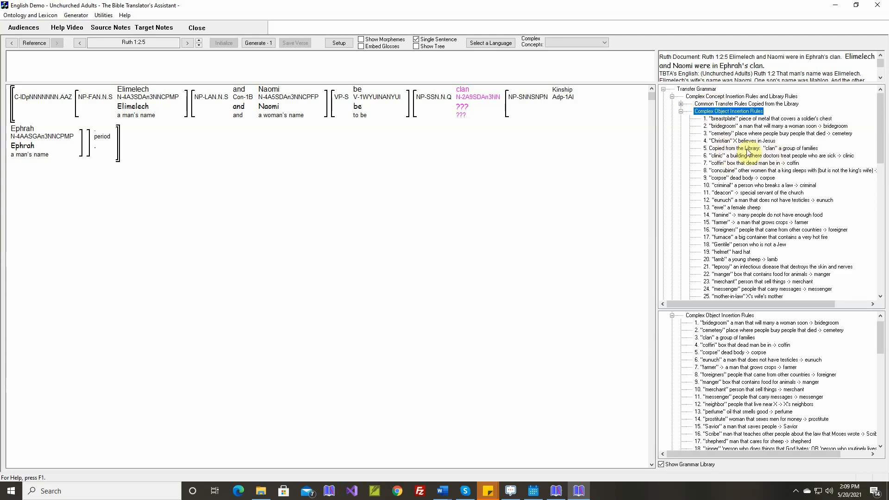
Step: Rename the copied rule to "clan" a group of families by removing its library prefix, and hide the grammar library
left_click(741, 150)
double_click(740, 148)
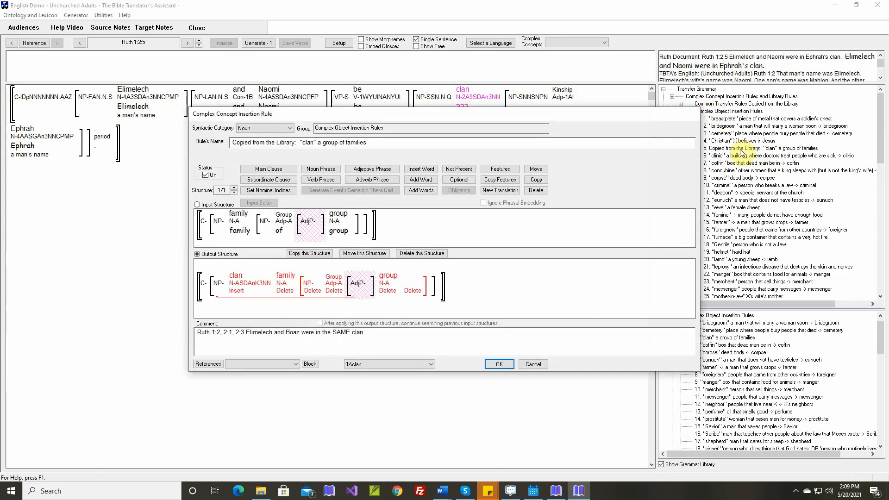
key("Delete")
key("Delete")
key("Delete")
key("Delete")
key("Delete")
key("Delete")
key("Delete")
key("Delete")
key("Delete")
key("Delete")
key("Delete")
key("Delete")
key("Delete")
key("Delete")
key("Delete")
key("Delete")
key("Delete")
key("Delete")
key("Delete")
key("Delete")
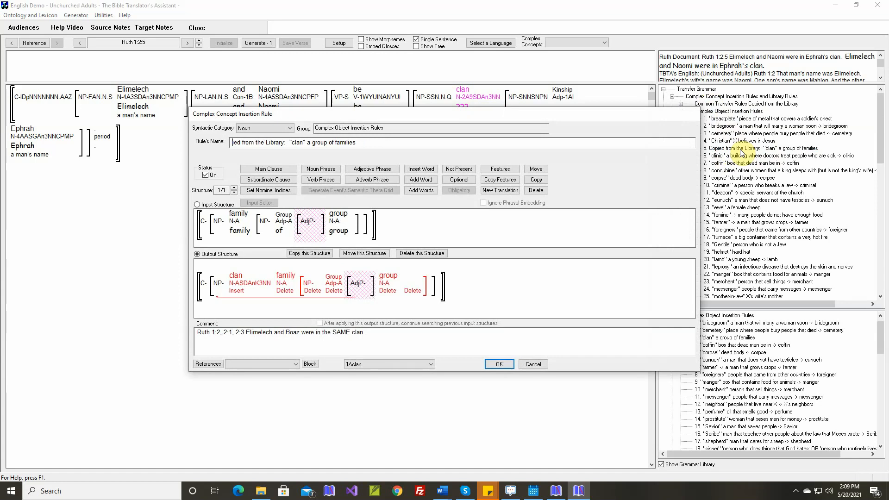
key("Delete")
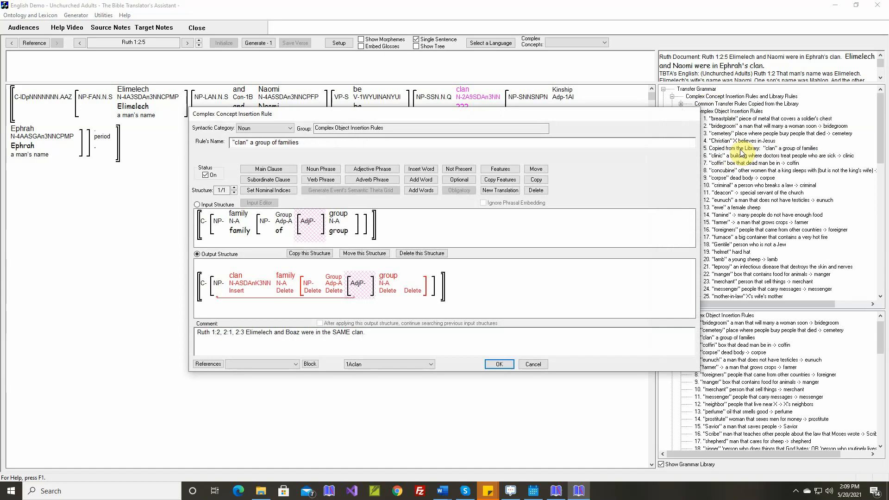
left_click(499, 364)
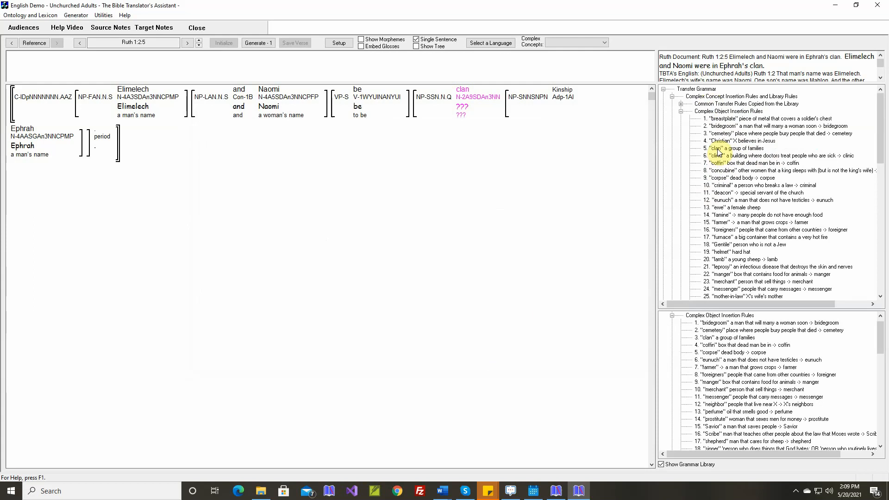
left_click(661, 464)
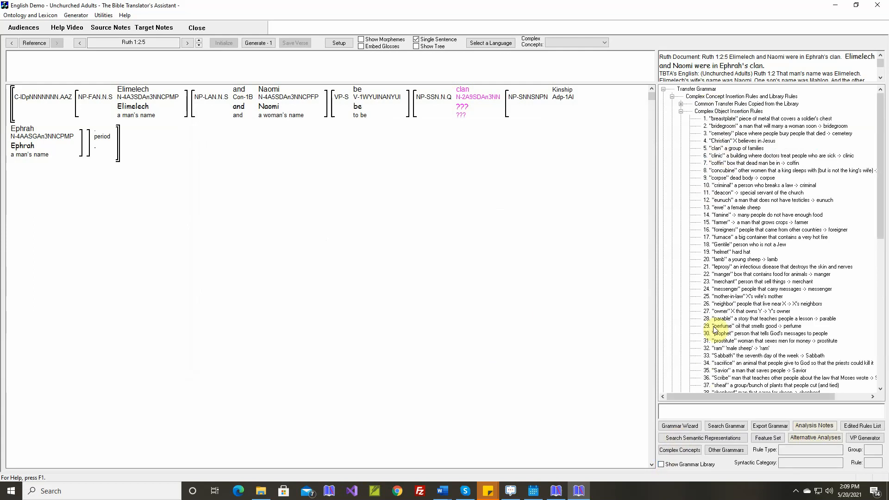
Step: Map the concept "clan" to a new countable, common, neuter noun stem "clan" with plural "clans" and gloss "clan"
left_click(466, 92)
key("Return")
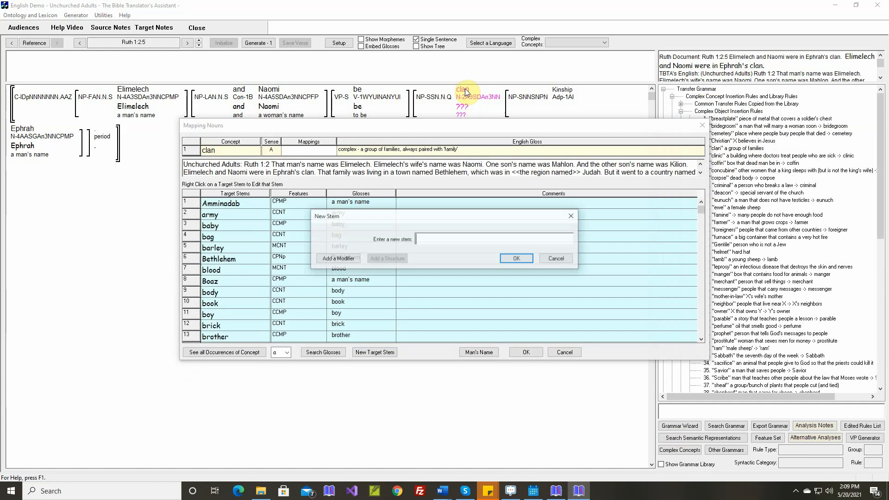
type("clan")
key("Return")
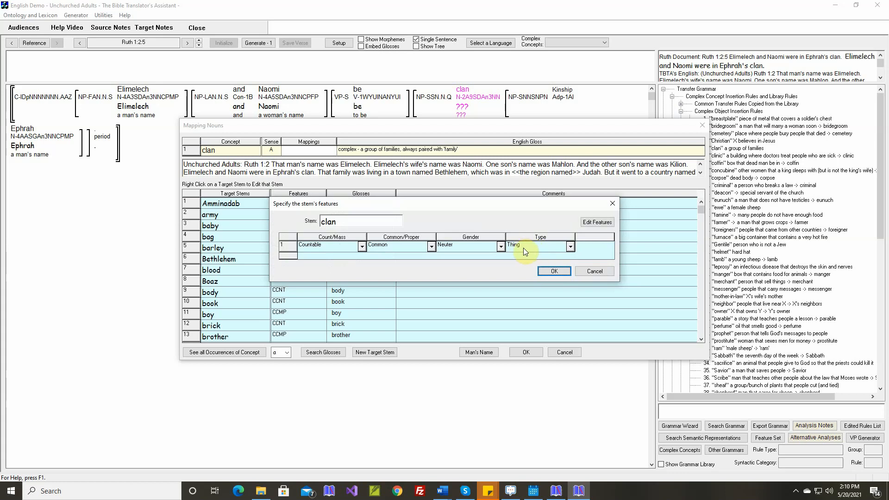
left_click(554, 273)
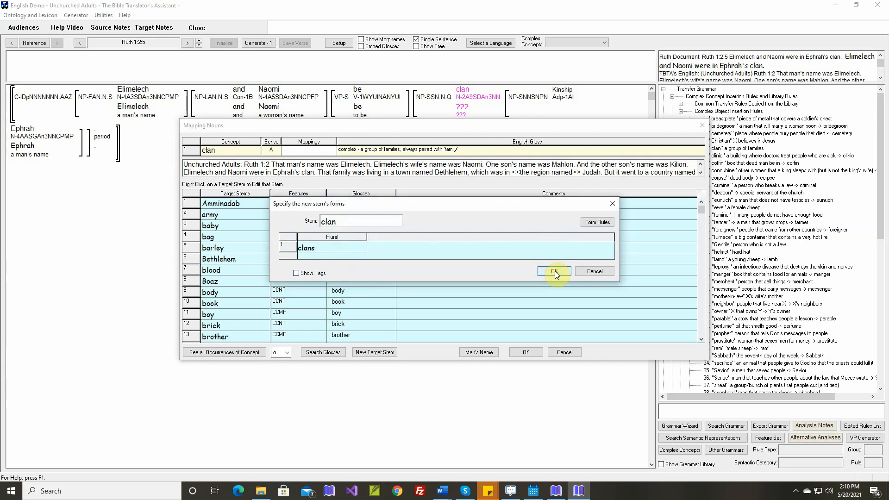
left_click(555, 271)
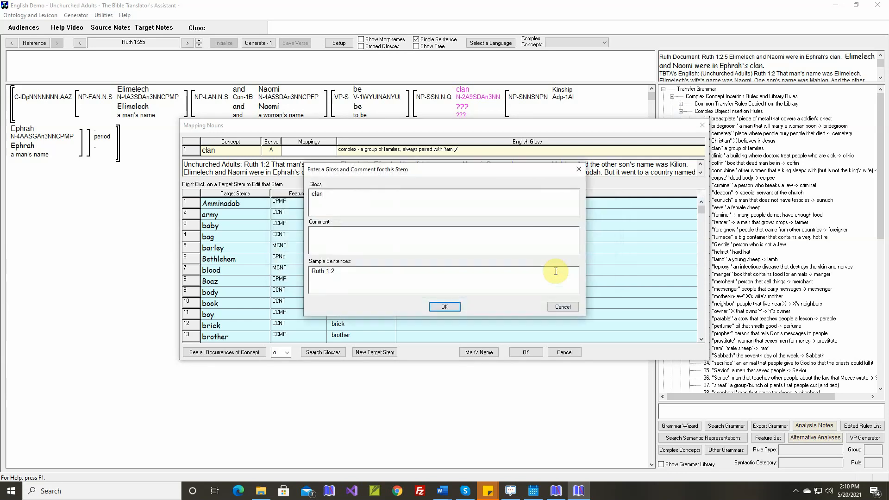
left_click(450, 307)
left_click(527, 352)
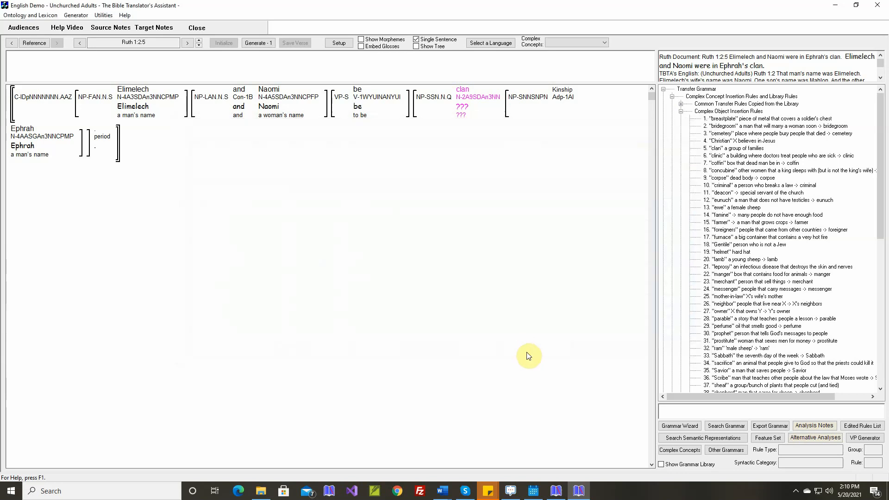
Step: Regenerate the text for Ruth 1:2:5 and advance to the following sentence
left_click(258, 43)
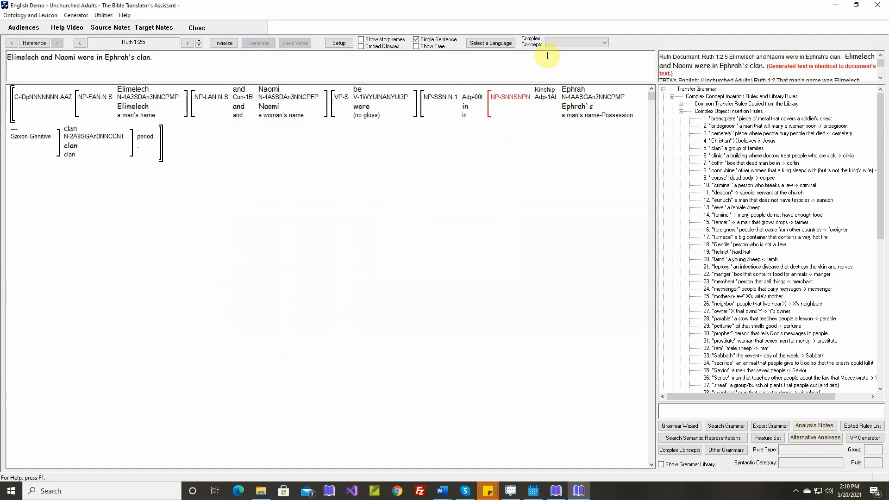
left_click(198, 41)
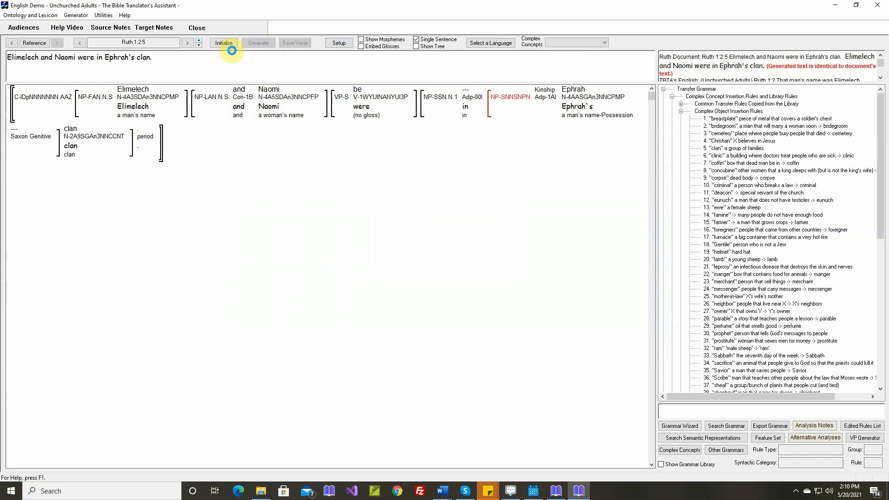
Step: Generate the text for Ruth 1:2:6 and review which implicit information, including name types, is included for the Unchurched Adults audience
left_click(261, 43)
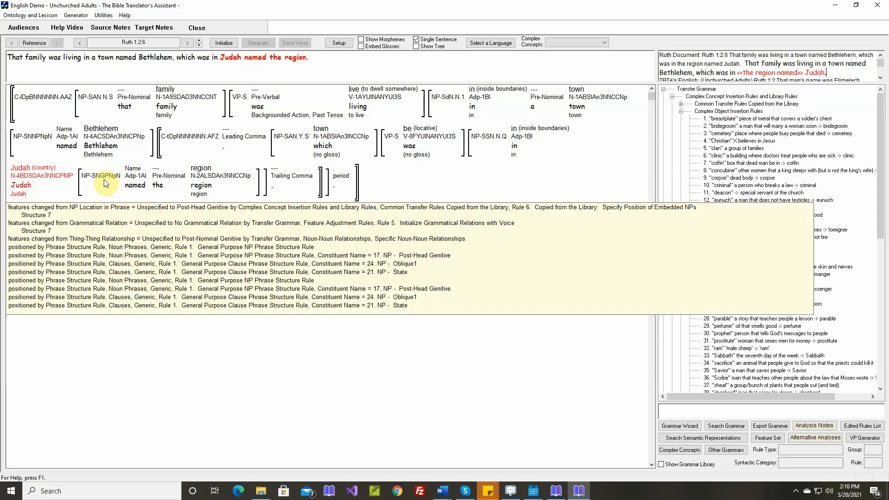
mouse_move(105, 177)
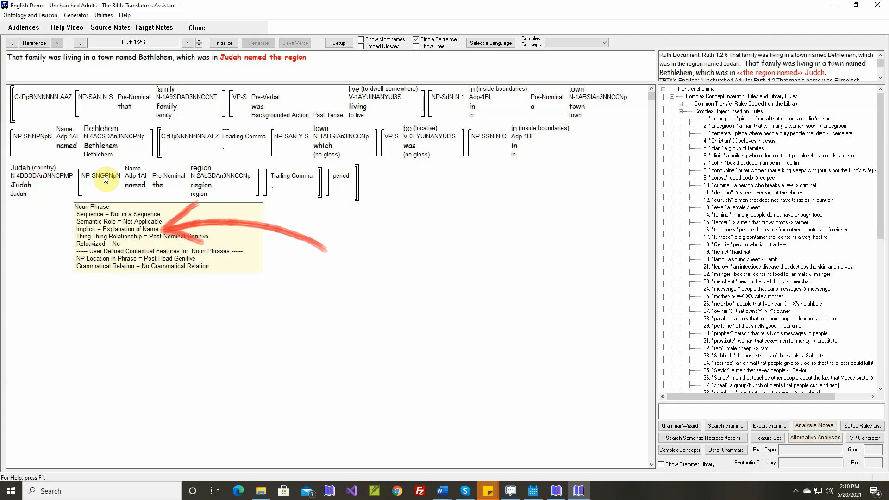
left_click(25, 28)
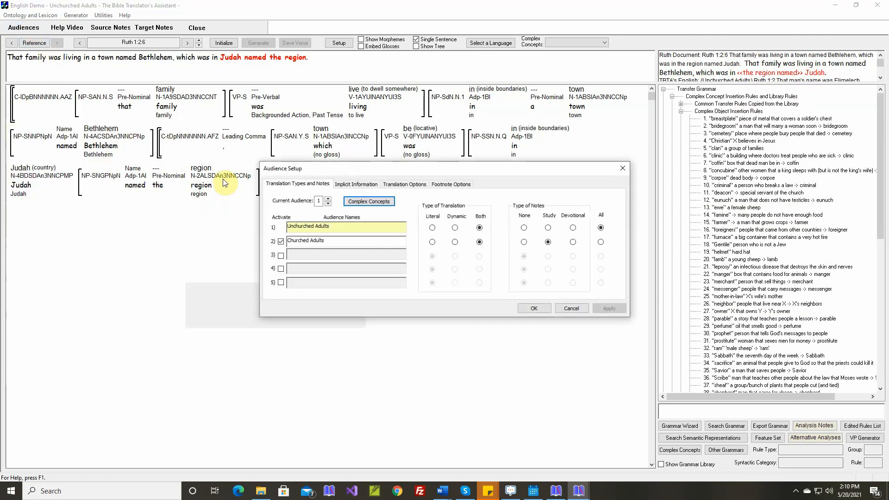
left_click(359, 184)
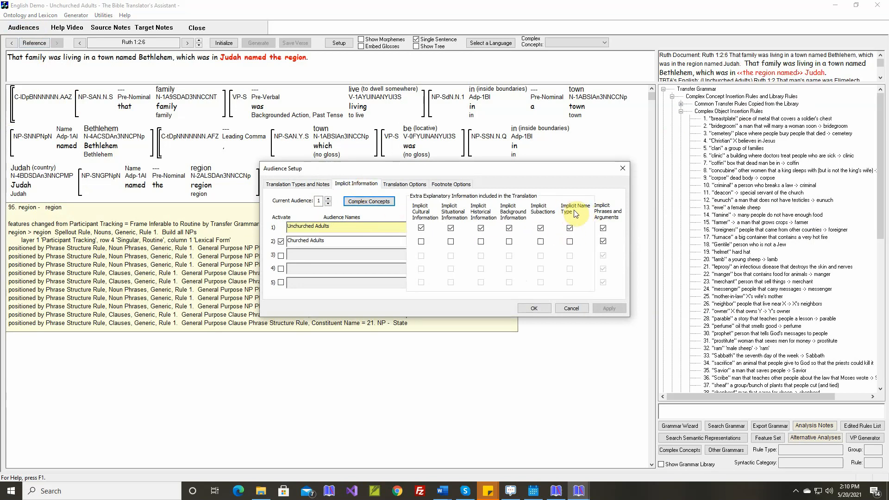
left_click(572, 308)
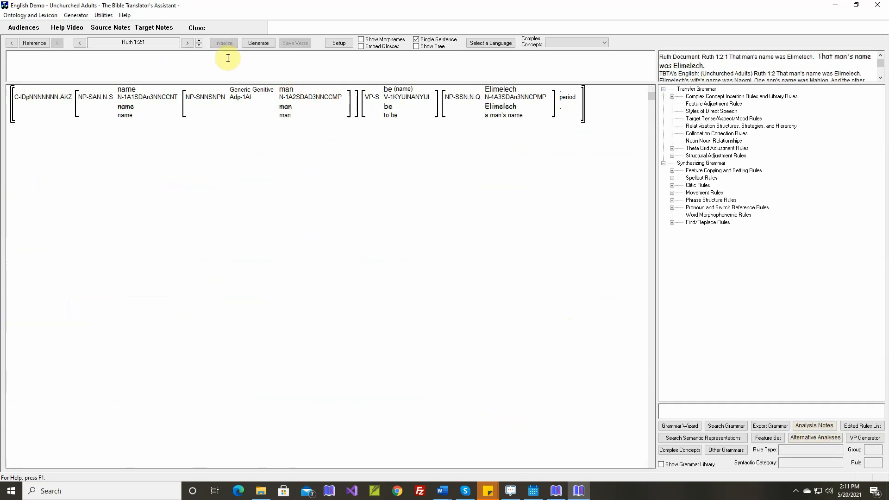
Step: Advance from Ruth 1:2:1 back to Ruth 1:2:6, check the features of the "named region" noun phrase, and generate the text
left_click(200, 42)
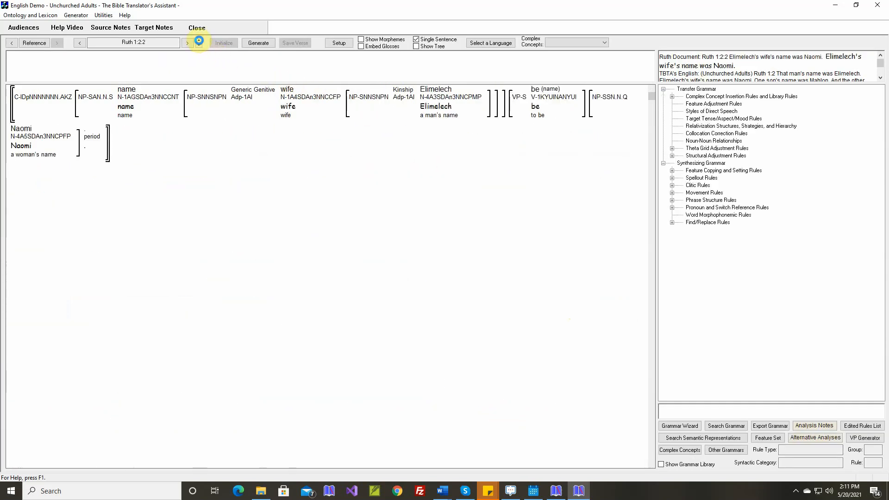
left_click(199, 42)
left_click(200, 42)
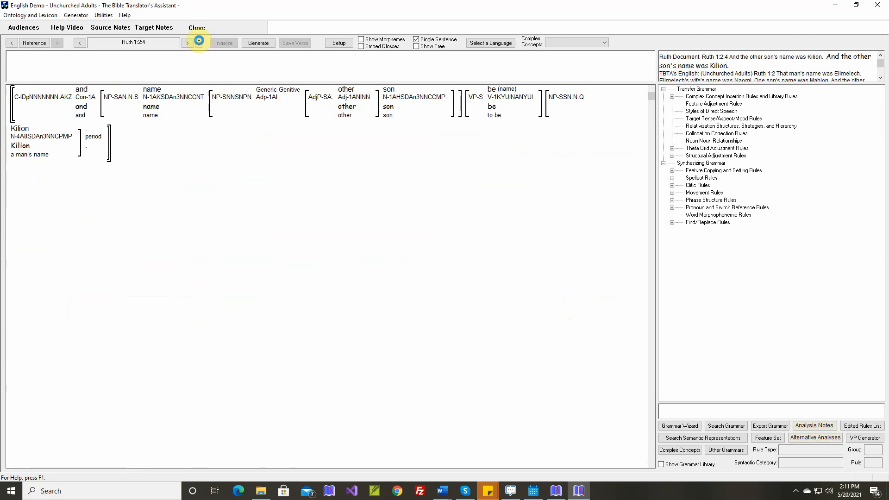
left_click(199, 42)
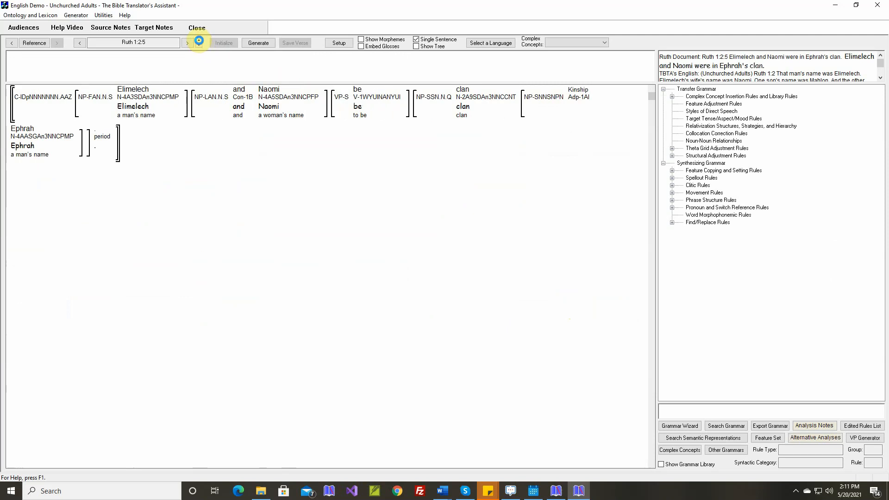
left_click(199, 41)
mouse_move(560, 146)
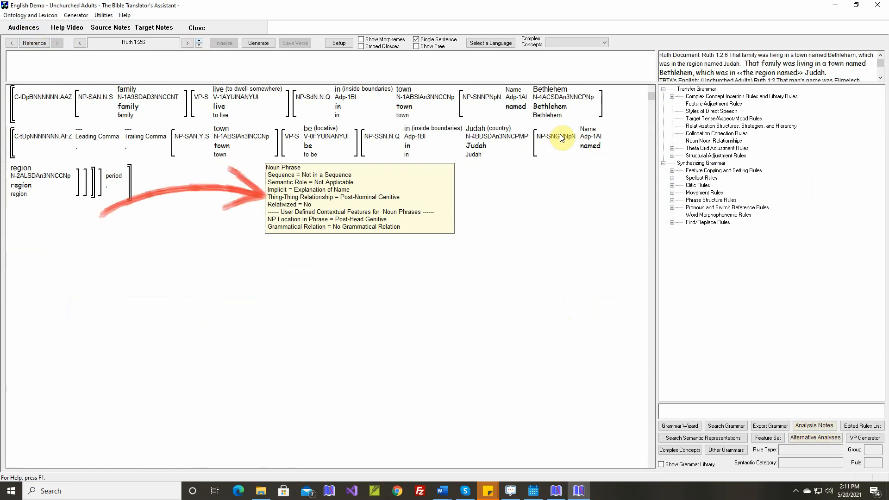
left_click(263, 43)
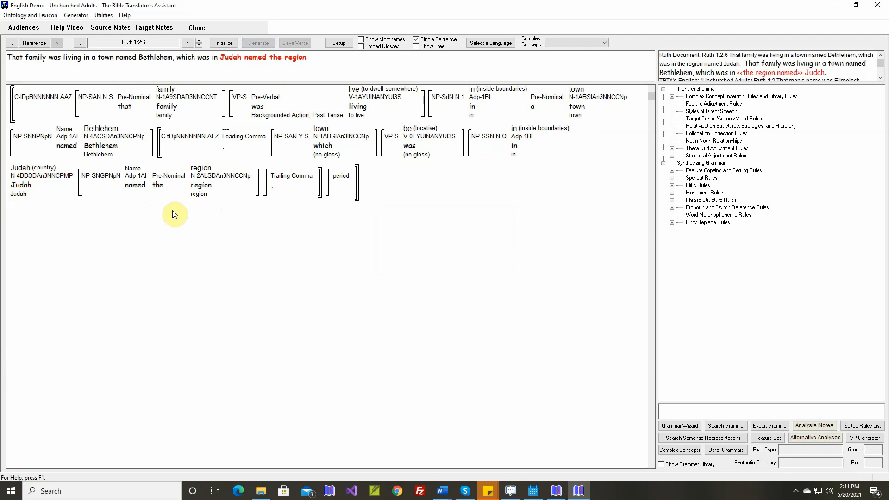
Step: Open the restructuring rule for specific noun-noun relationships and go to a new structure at number 16
mouse_move(135, 189)
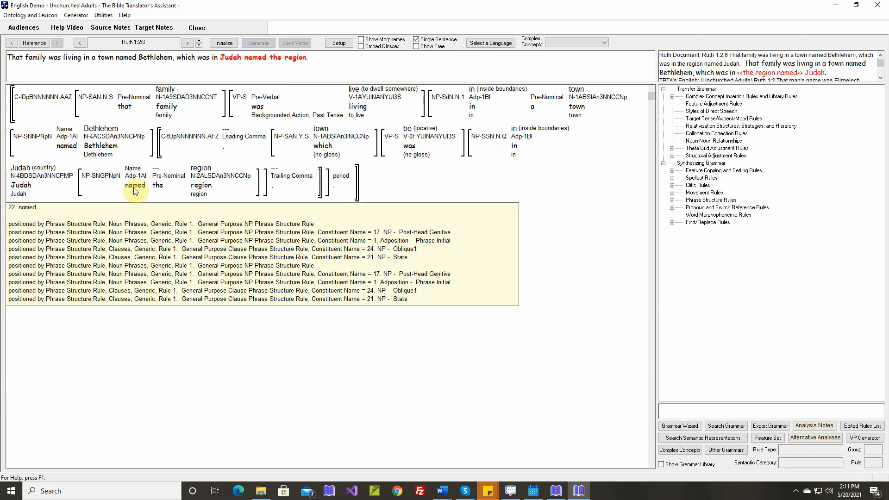
mouse_move(108, 181)
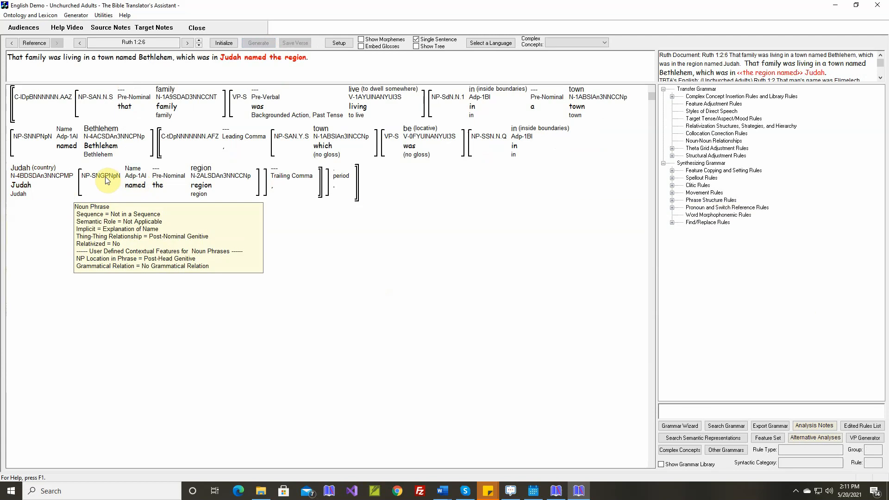
mouse_move(56, 178)
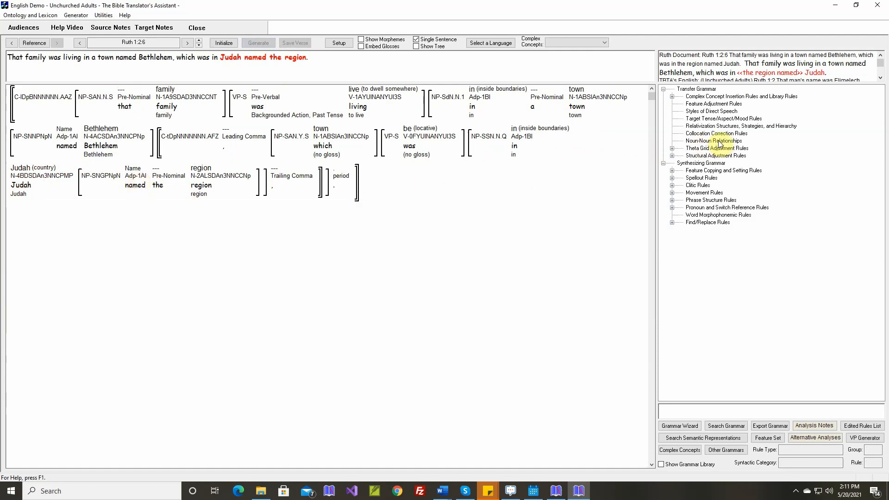
double_click(719, 141)
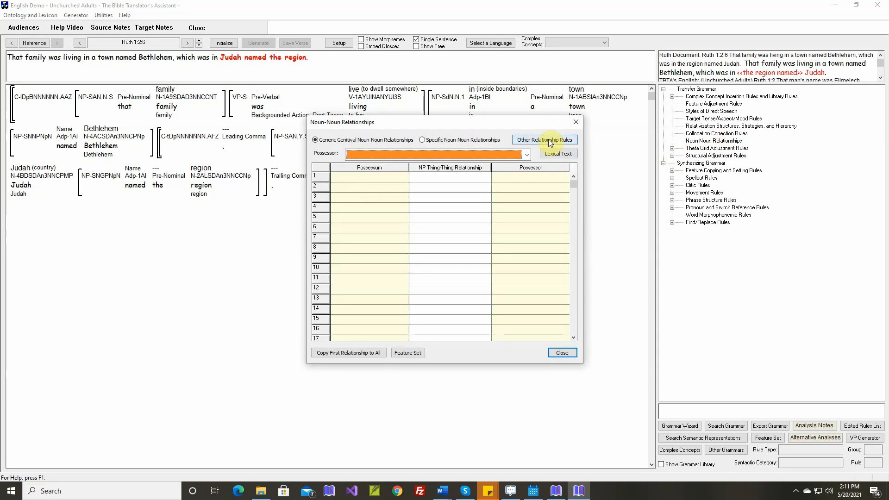
left_click(548, 139)
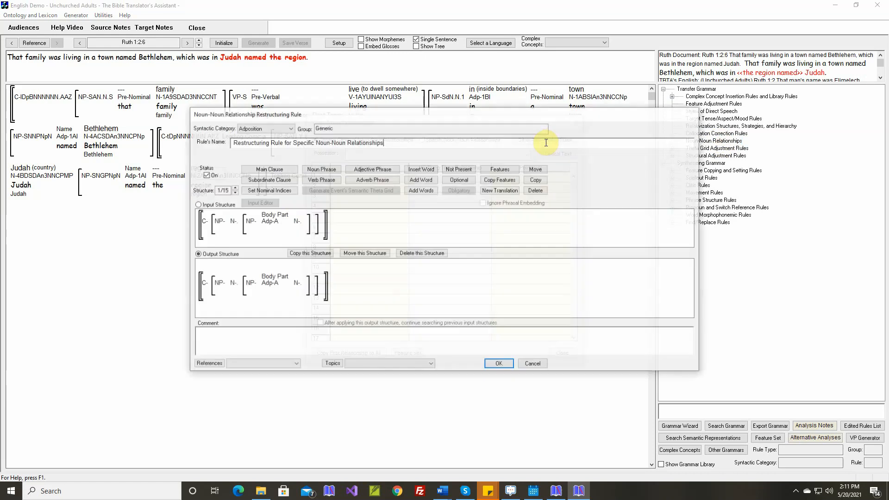
left_click(234, 188)
left_click(235, 188)
left_click(234, 189)
left_click(234, 188)
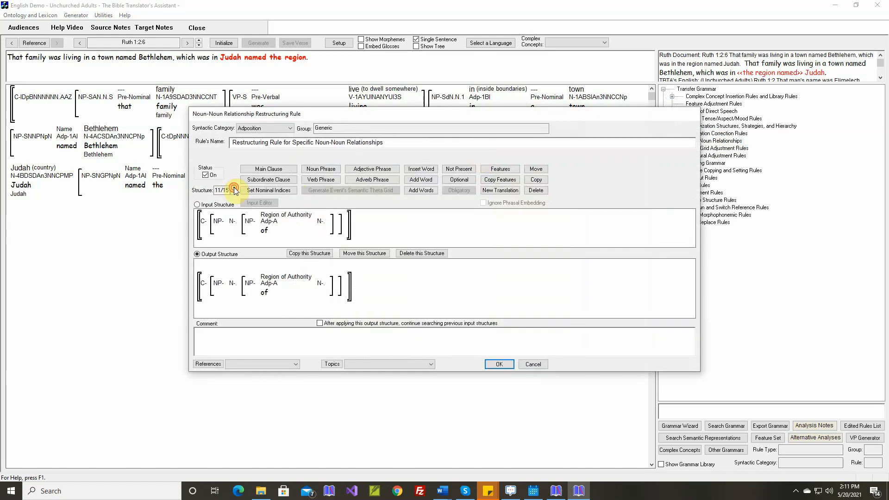
left_click(234, 188)
left_click(235, 188)
left_click(234, 188)
left_click(234, 189)
left_click(235, 189)
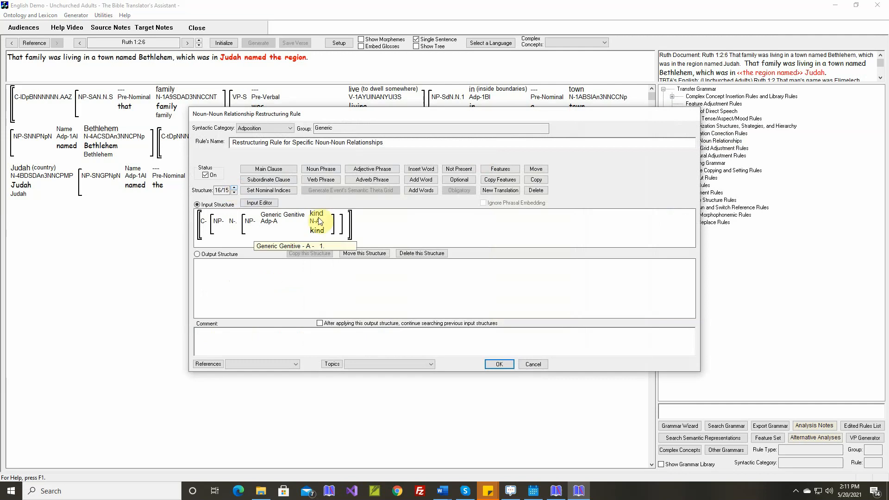
Step: Remove the concept "kind" from the embedded noun in the input structure
left_click(410, 191)
left_click(314, 214)
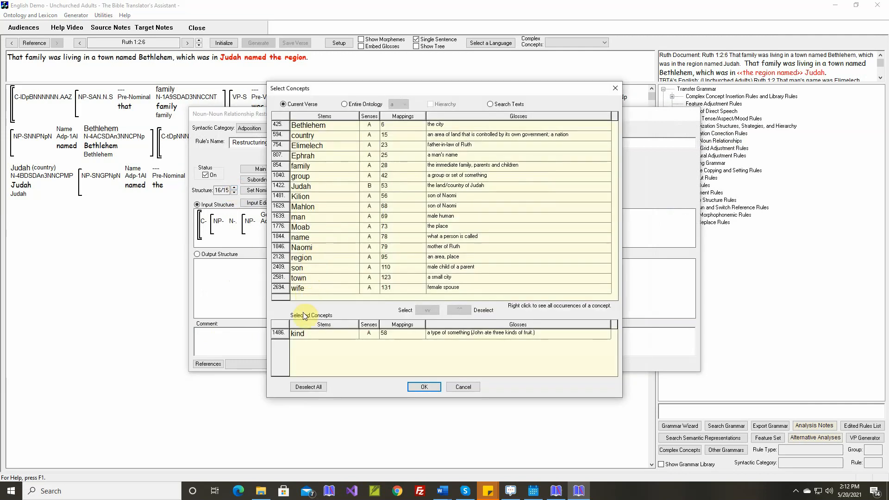
left_click(303, 333)
left_click(457, 309)
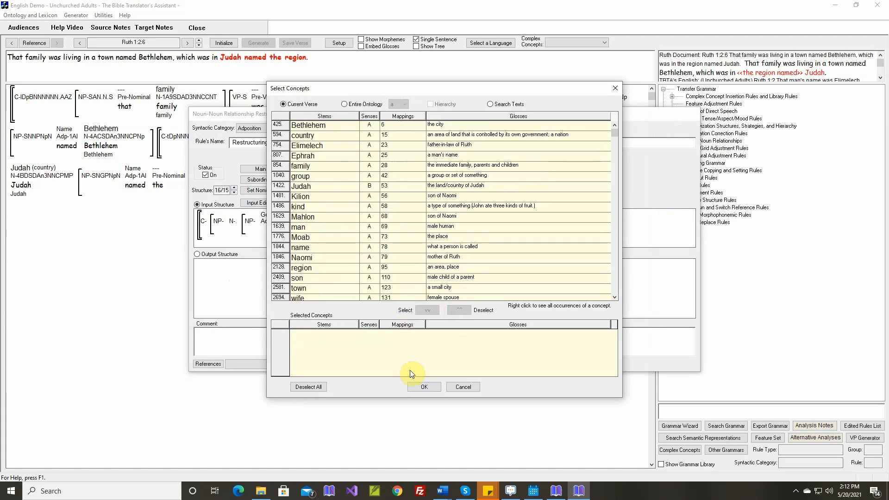
left_click(420, 387)
Step: Replace the input structure's "-Generic Genitive" adposition concept with "-Name"
left_click(273, 223)
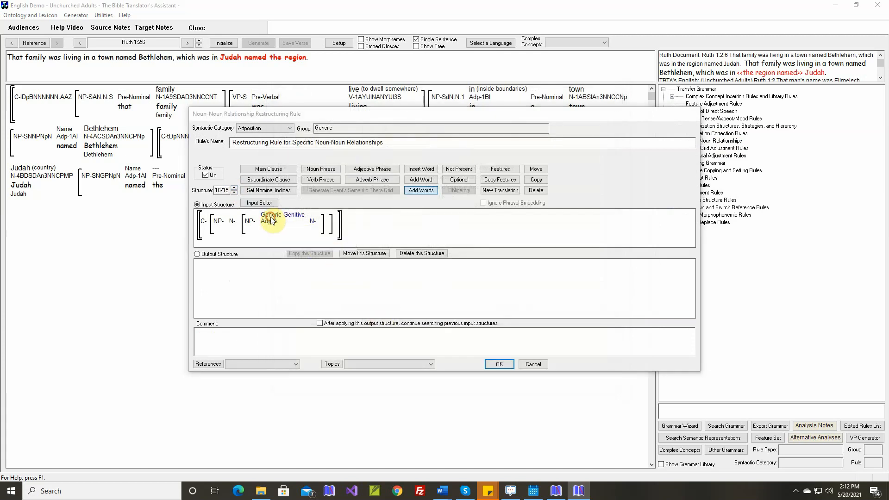
left_click(323, 333)
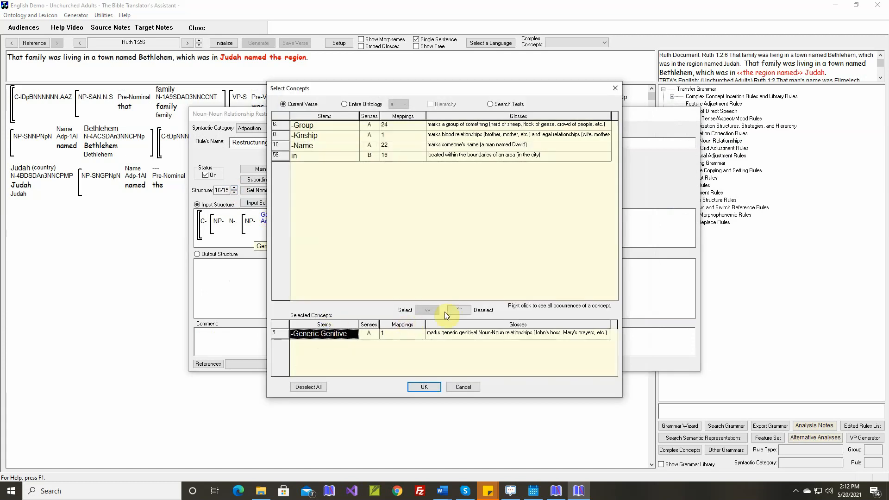
left_click(458, 309)
left_click(321, 156)
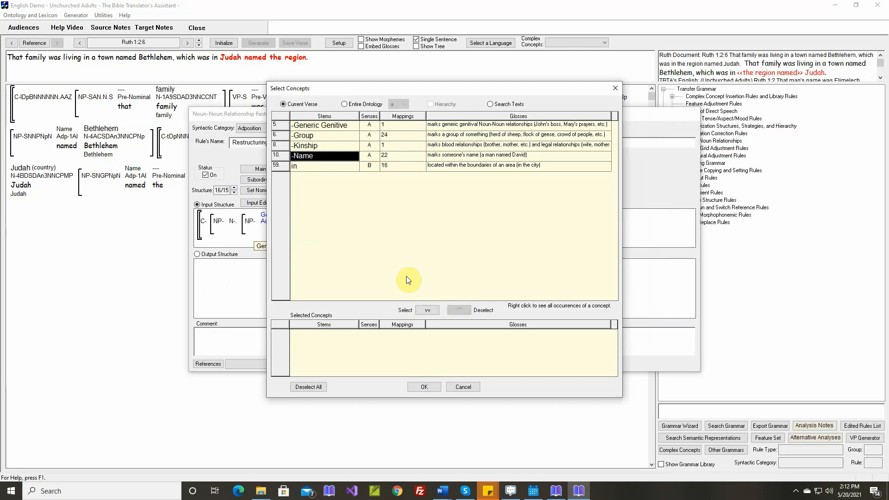
left_click(427, 310)
left_click(424, 387)
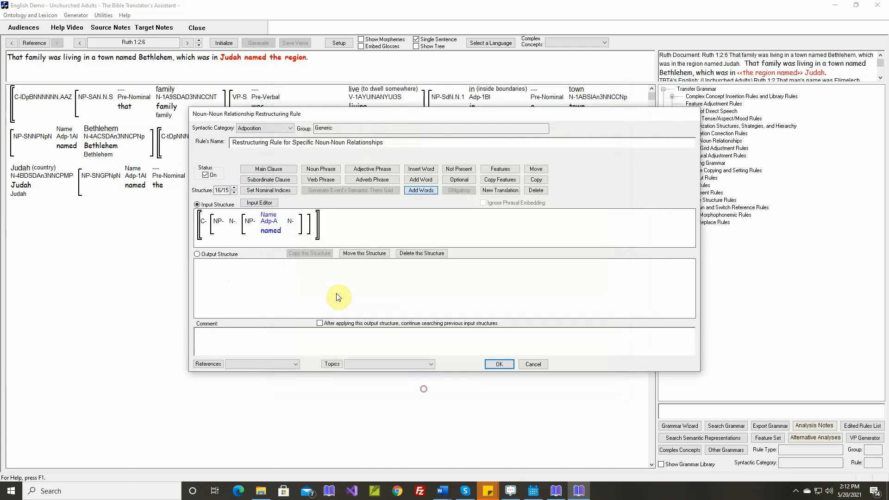
Step: Restrict the embedded noun phrase in the input structure to the Implicit feature "Explanation of Name"
double_click(254, 219)
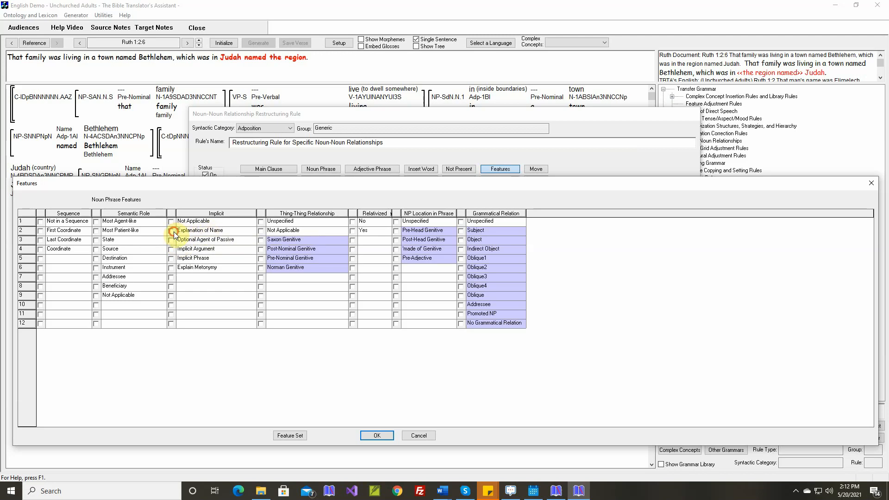
left_click(171, 231)
left_click(375, 436)
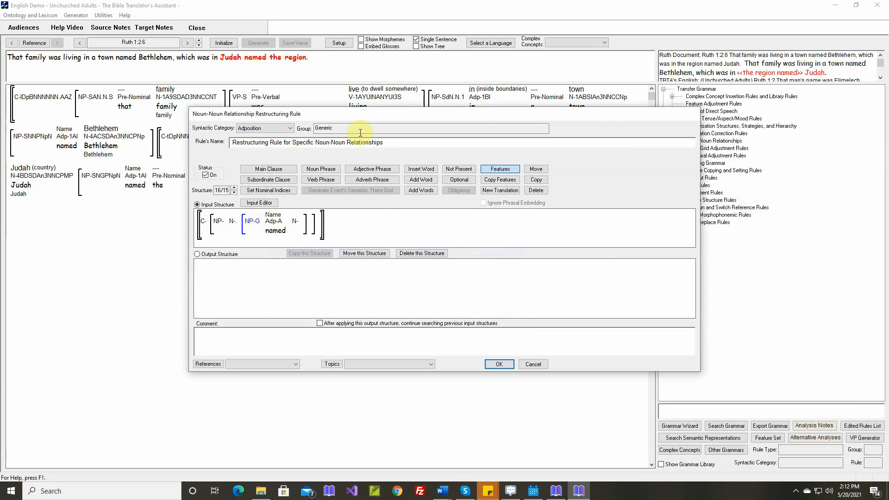
Step: Create the output structure and set its embedded noun phrase to Pre-Nominal Genitive with the Pre-Head Genitive location
left_click_drag(376, 114, 417, 208)
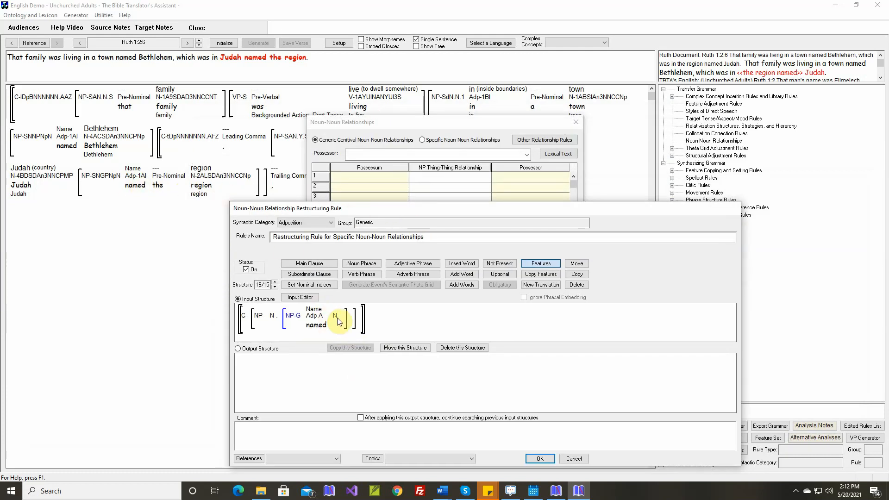
left_click(263, 348)
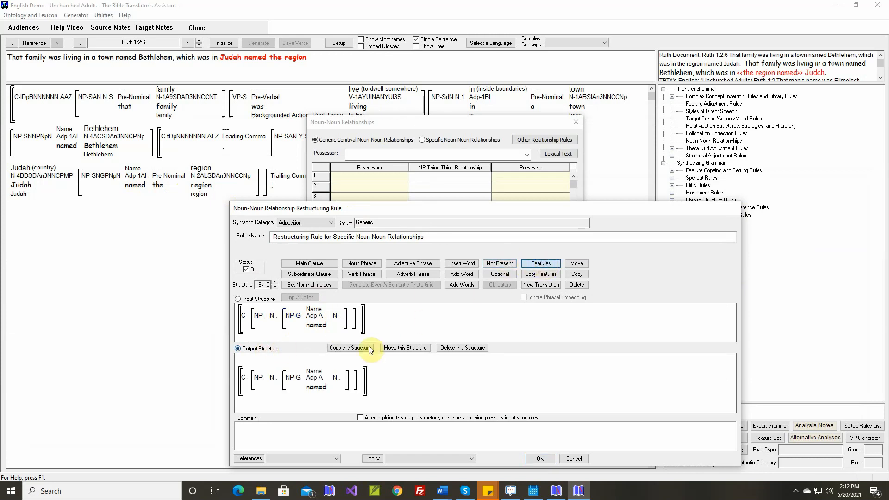
double_click(299, 381)
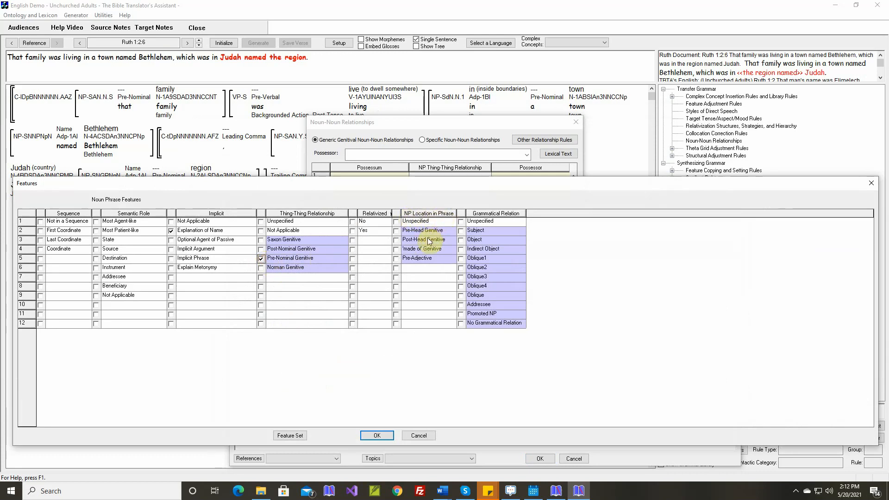
left_click(396, 231)
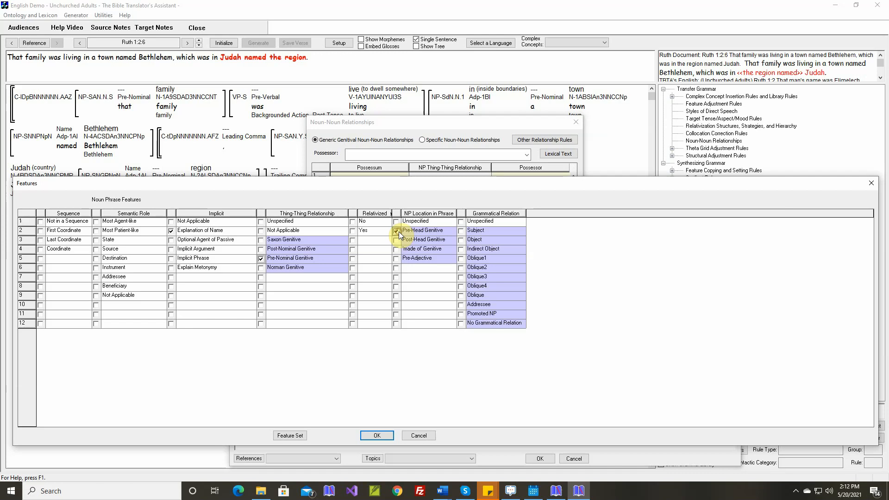
left_click(377, 435)
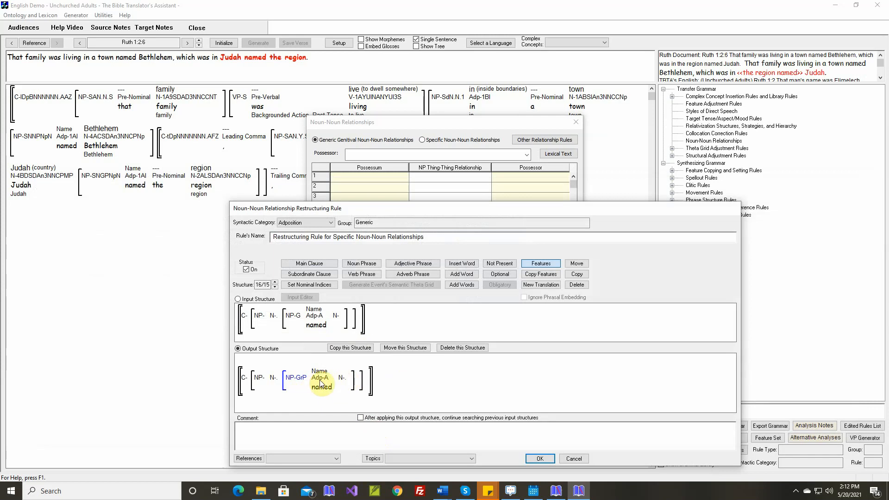
Step: Set the output structure's "named" adposition to Phrase Final, and insert the current reference, Ruth 1:2:6, as the structure's comment
left_click(321, 383)
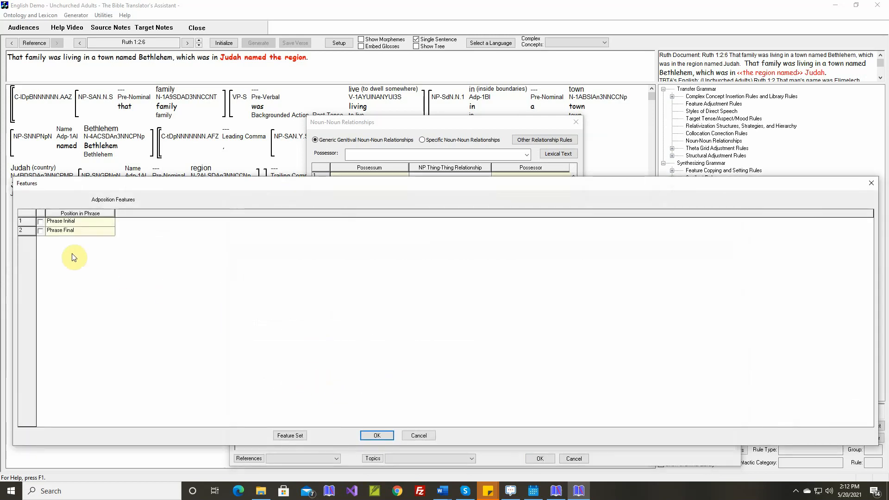
left_click(42, 232)
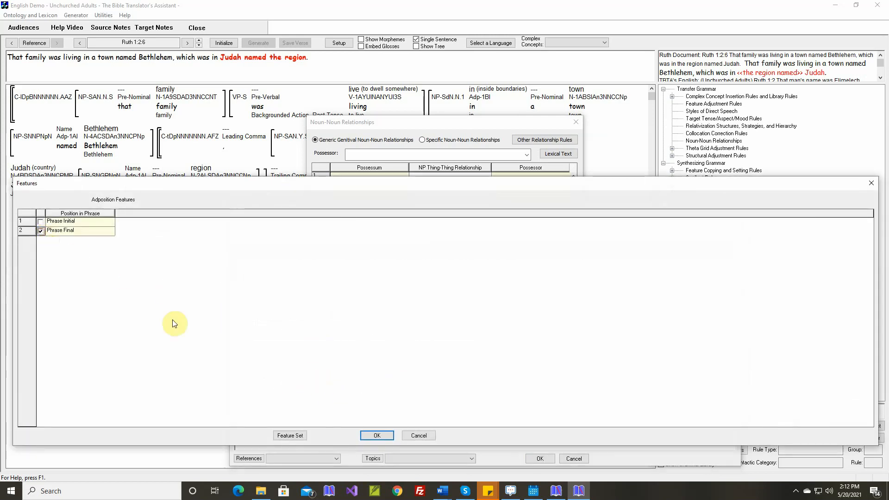
left_click(376, 436)
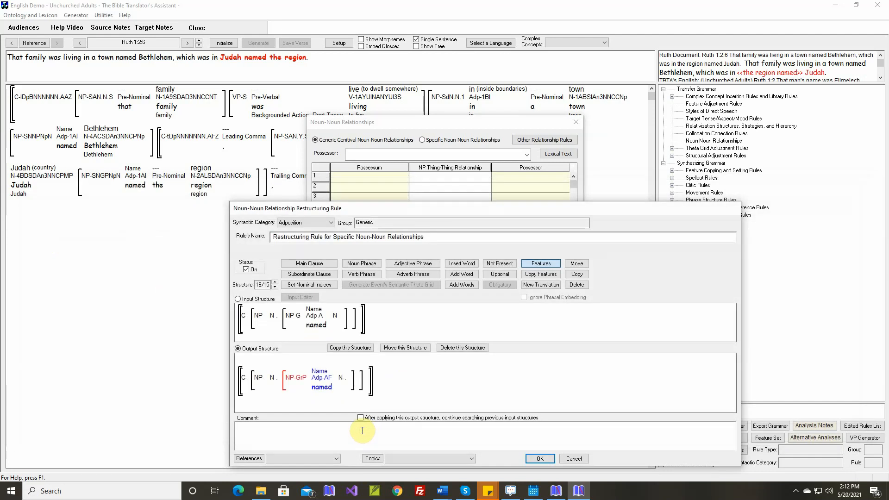
right_click(365, 425)
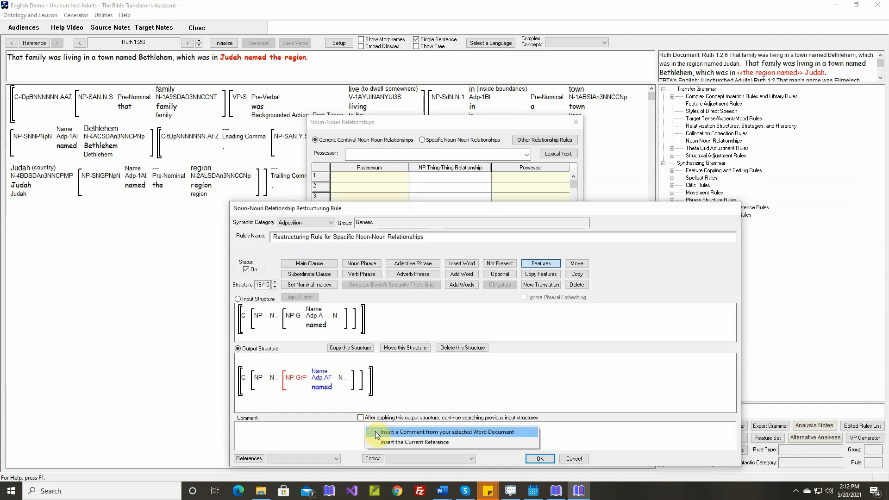
left_click(380, 440)
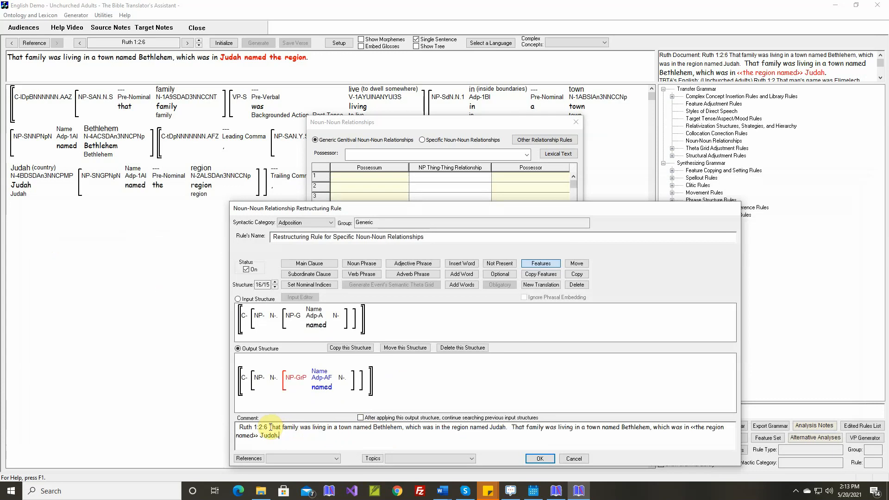
Step: Trim the comment's first sentence after Ruth 1:2:6 so it reads "in <<the region named>> Judah."
left_click_drag(269, 427, 434, 428)
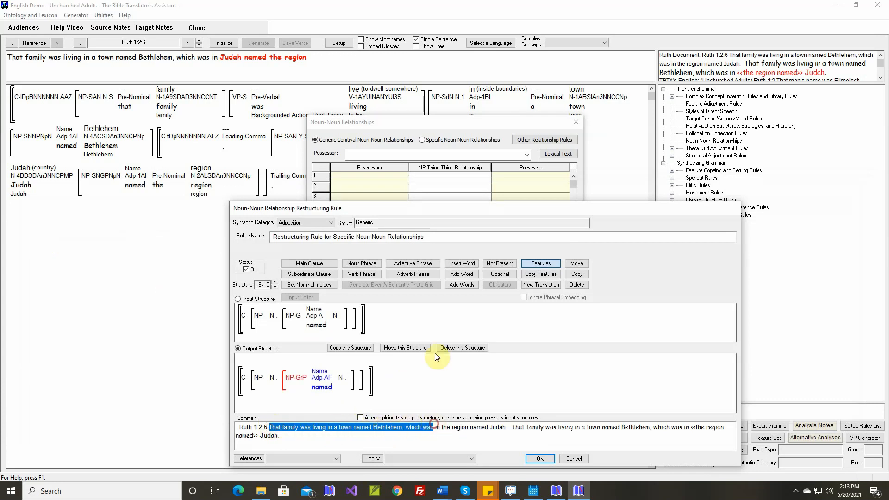
key("Delete")
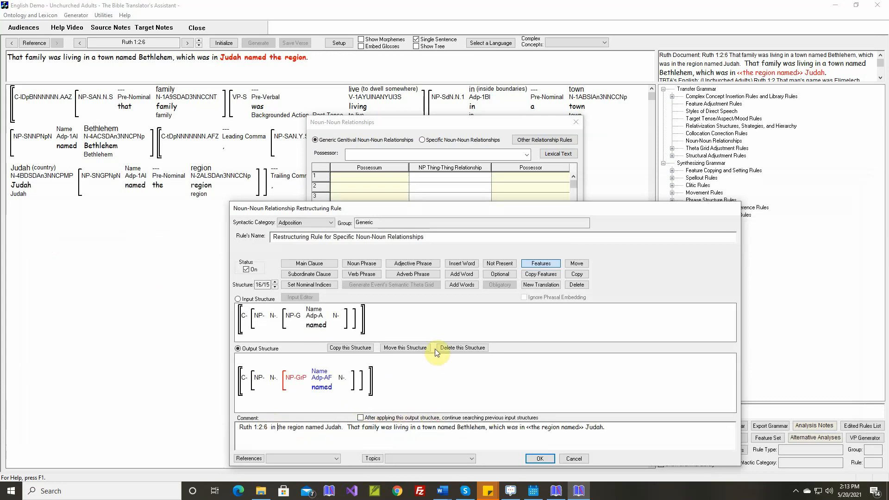
type("<<")
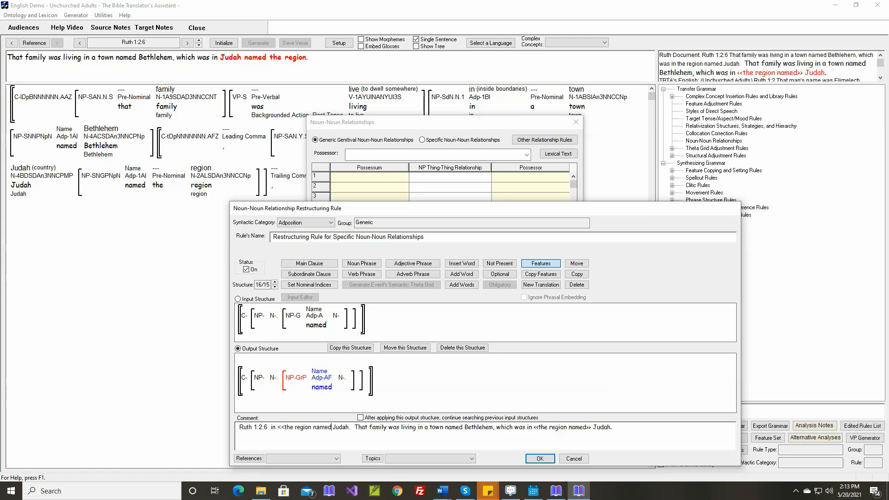
type(">>")
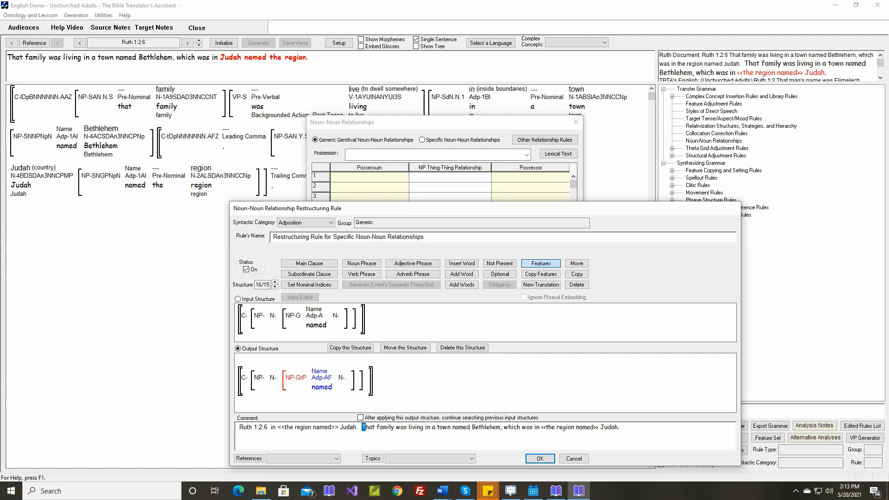
Step: Delete "That family was living in a town named Bethlehem, which was" from the comment's second sentence
key("shift+Right")
key("shift+Right")
key("shift+Right")
key("shift+Right")
key("shift+Right")
key("shift+Right")
key("shift+Right")
key("shift+Right")
key("shift+Right")
key("shift+Right")
key("shift+Right")
key("shift+Right")
key("shift+Right")
key("shift+Right")
key("shift+Right")
key("shift+Right")
key("shift+Right")
key("shift+Right")
key("shift+Right")
key("shift+Right")
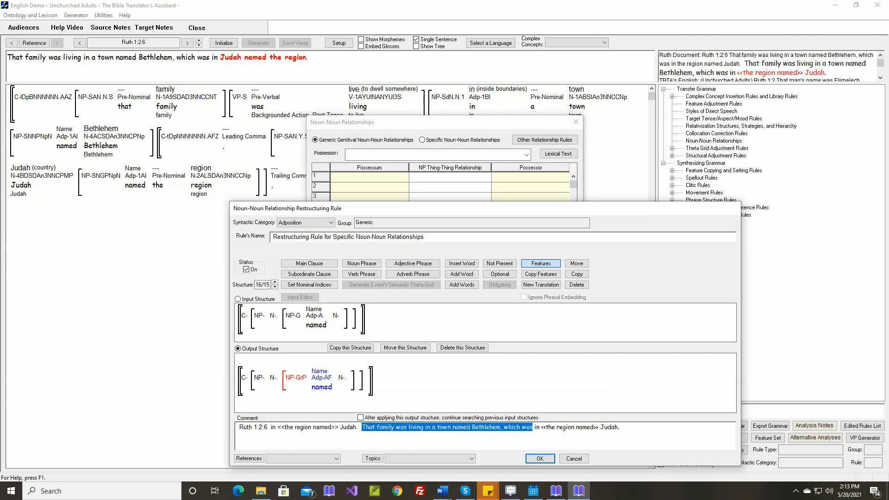
key("Delete")
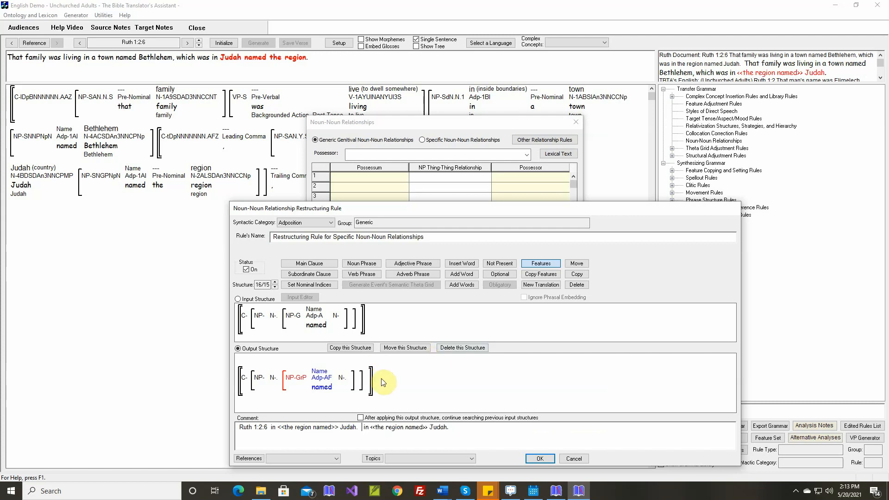
Step: Save the noun-noun restructuring rule, close the Noun-Noun Relationships, and regenerate the text for Ruth 1:2:6
left_click(541, 459)
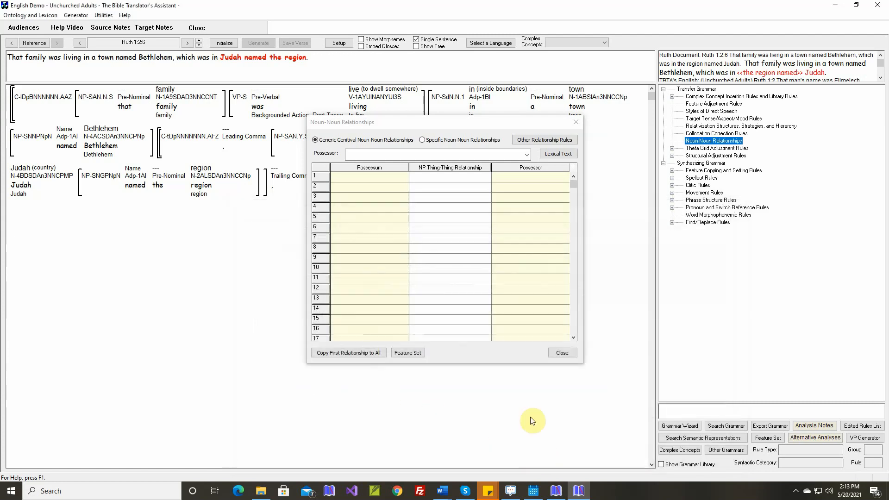
left_click(560, 353)
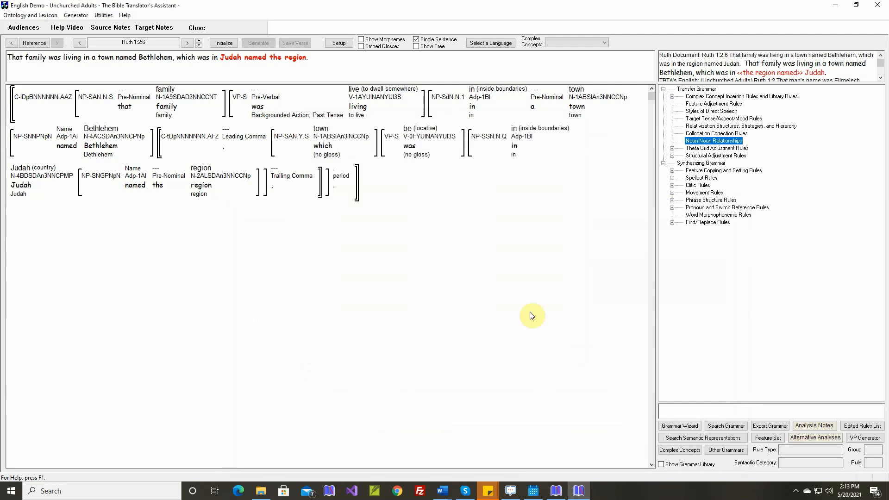
left_click(224, 43)
left_click(263, 42)
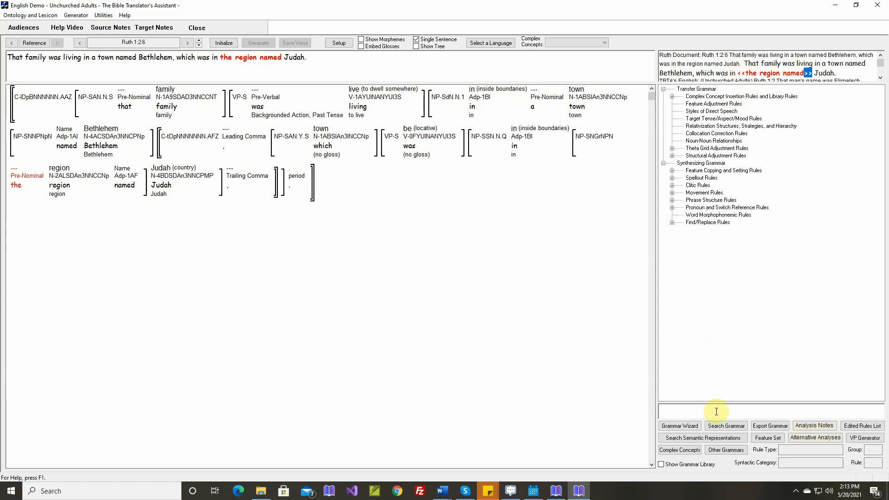
Step: Copy the English grammar's noun phrase spellout rule "Insert << at the beginning of implicit NPs" into this grammar
left_click(728, 450)
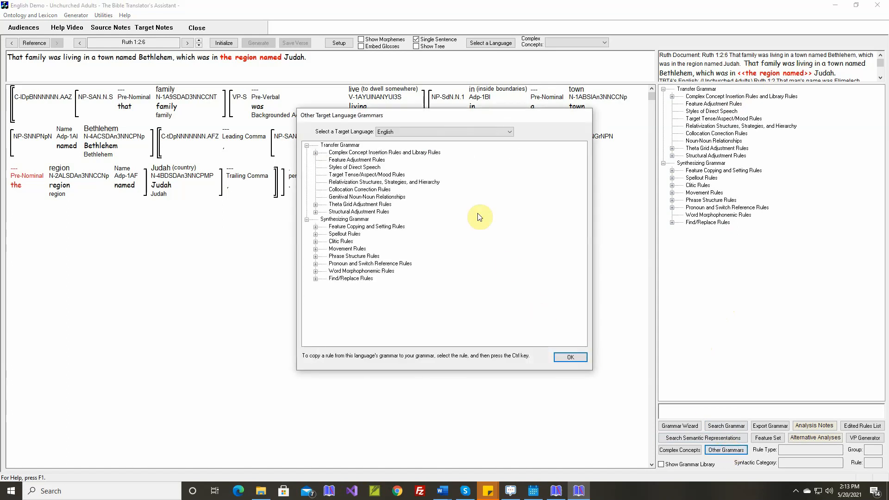
left_click(316, 234)
left_click(324, 293)
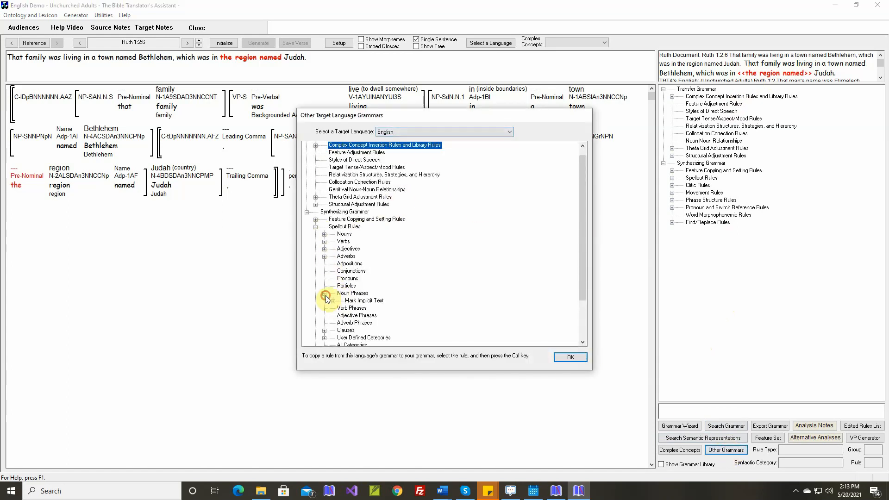
left_click(334, 301)
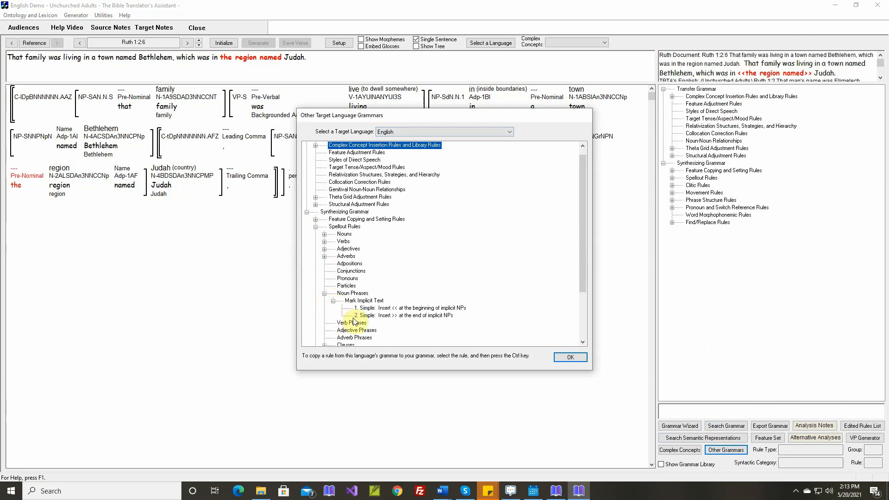
left_click(381, 308)
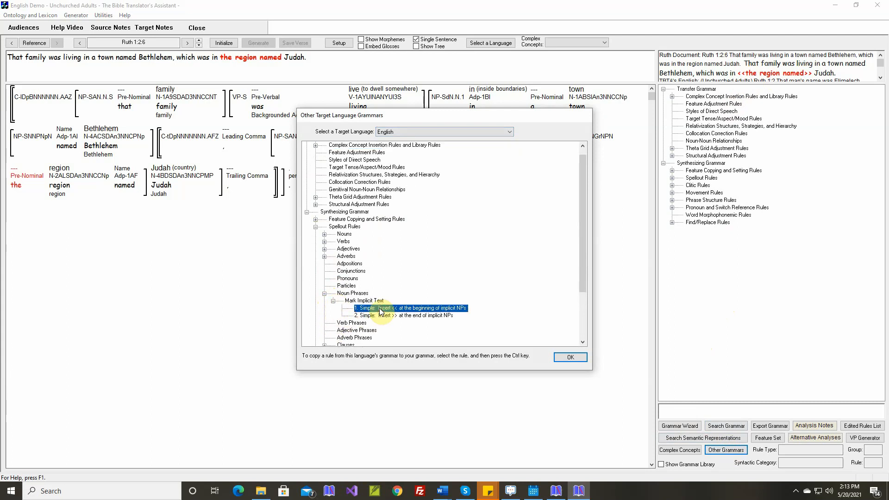
key("ctrl")
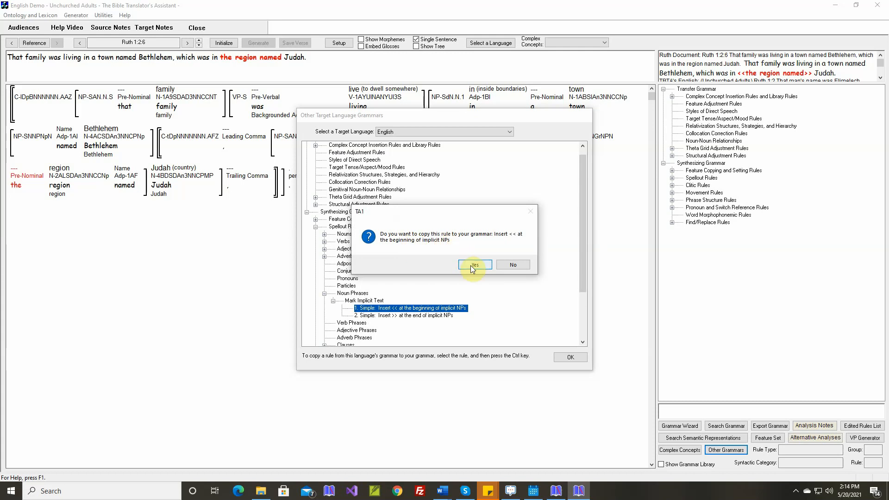
left_click(470, 265)
Step: Copy the English rule "Insert >> at the end of implicit NPs" into this grammar and close the other grammars
left_click(394, 315)
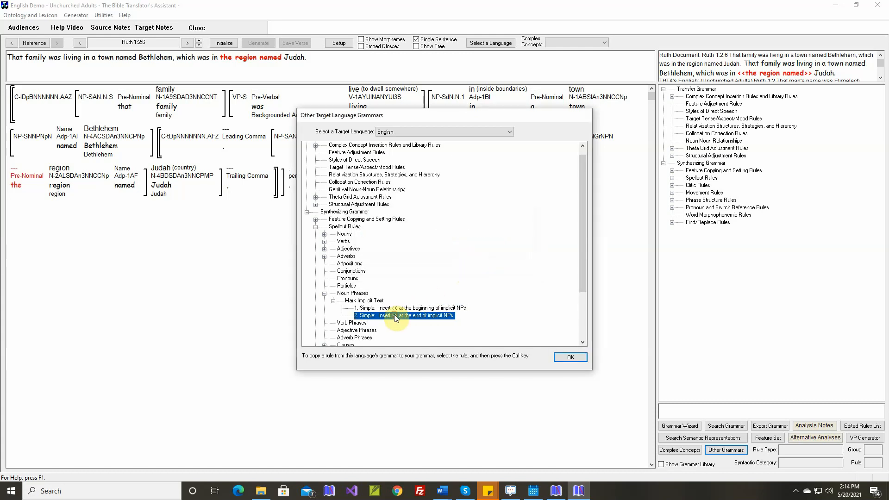
key("ctrl")
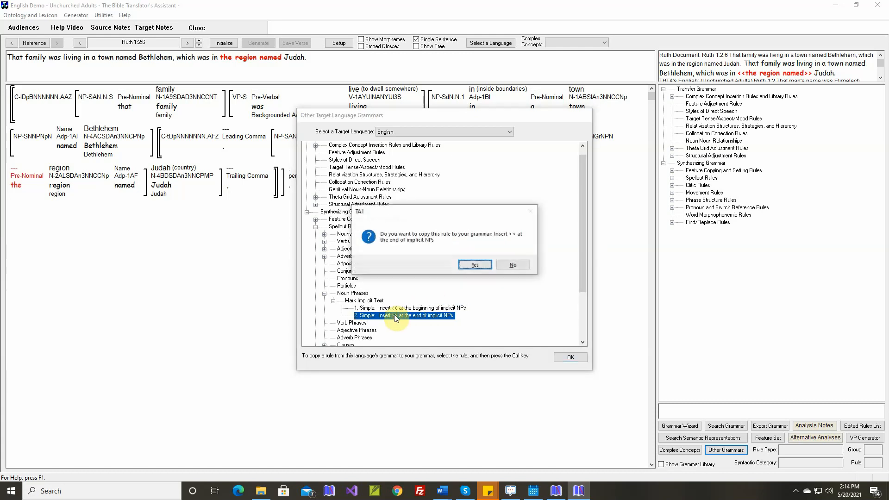
left_click(480, 264)
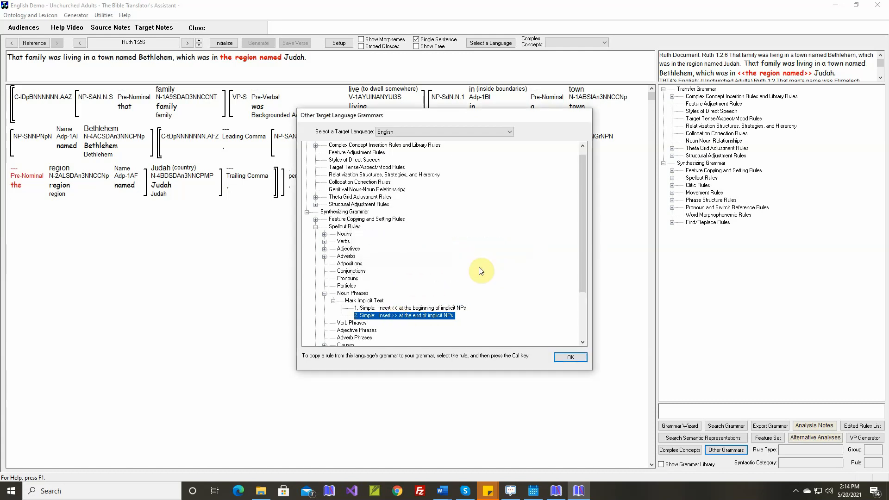
left_click(562, 361)
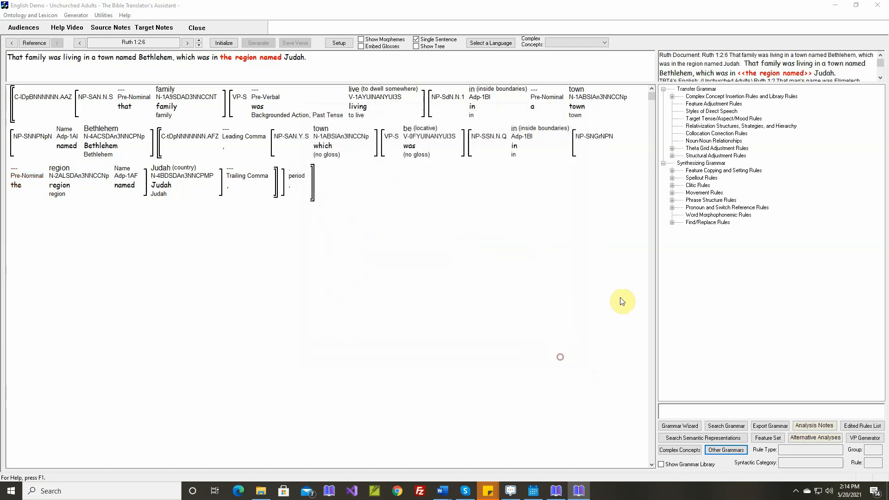
Step: Rename the noun phrase spellout group "Rules copied from English" as "Implicit NP Markers"
left_click(673, 179)
left_click(681, 245)
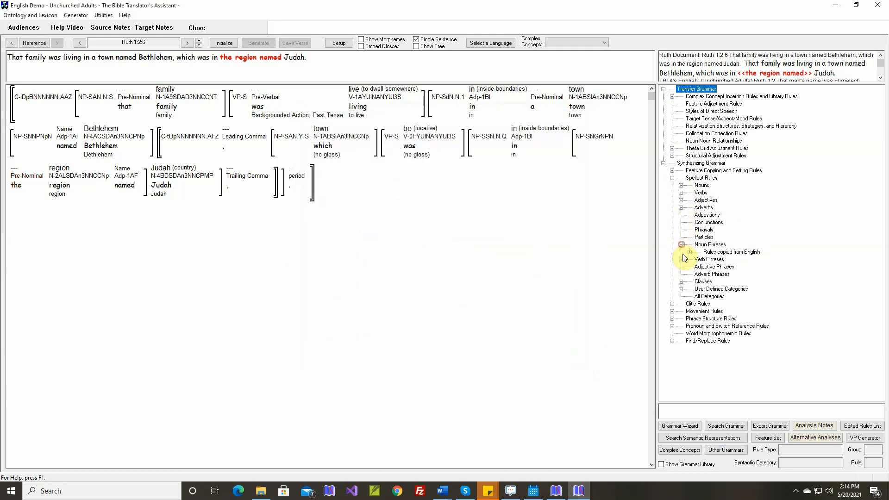
left_click(722, 253)
double_click(723, 253)
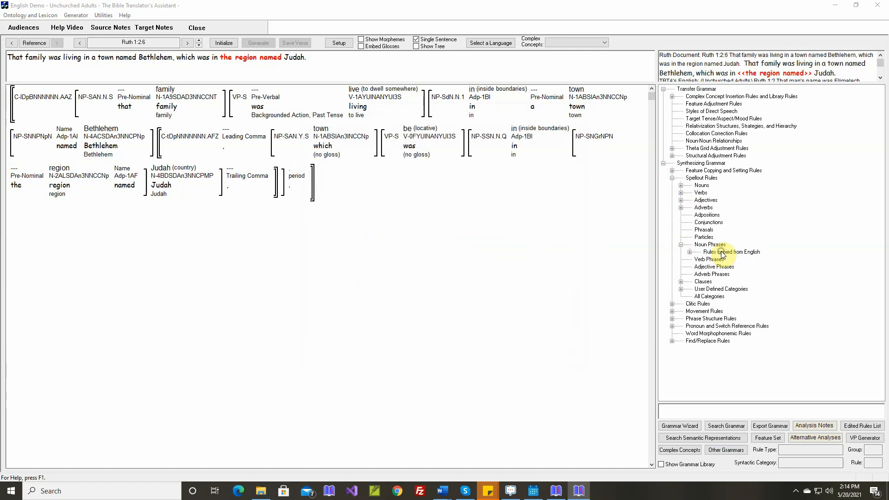
key("BackSpace")
key("BackSpace")
key("BackSpace")
key("BackSpace")
key("BackSpace")
key("BackSpace")
key("BackSpace")
key("BackSpace")
key("BackSpace")
key("BackSpace")
key("BackSpace")
key("BackSpace")
key("BackSpace")
key("BackSpace")
key("BackSpace")
key("BackSpace")
key("BackSpace")
key("BackSpace")
key("BackSpace")
key("BackSpace")
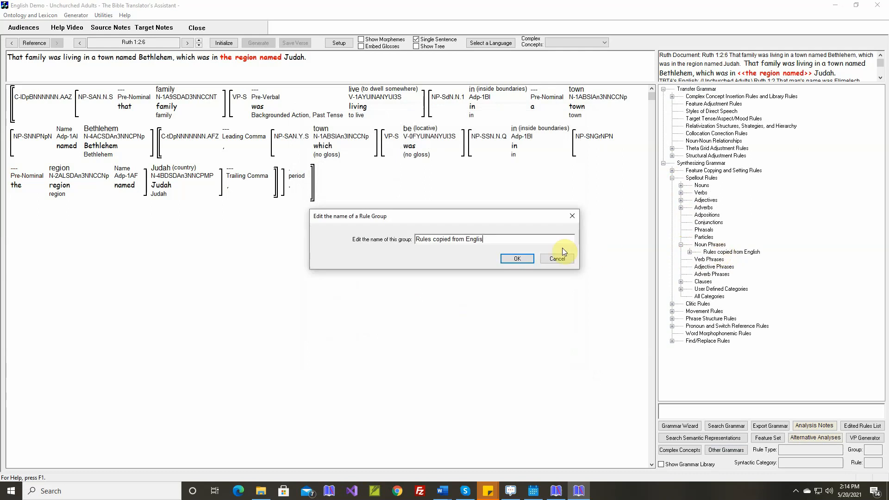
type("Implicit NP Markers")
left_click(524, 258)
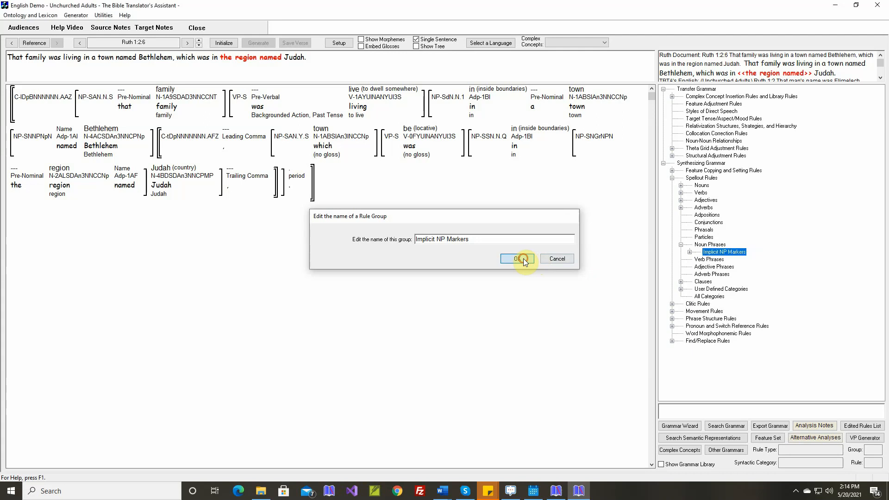
Step: Remove the "Copy of:" prefix from the name of the spellout rule "Insert << at the beginning of implicit NPs"
left_click(690, 253)
double_click(742, 259)
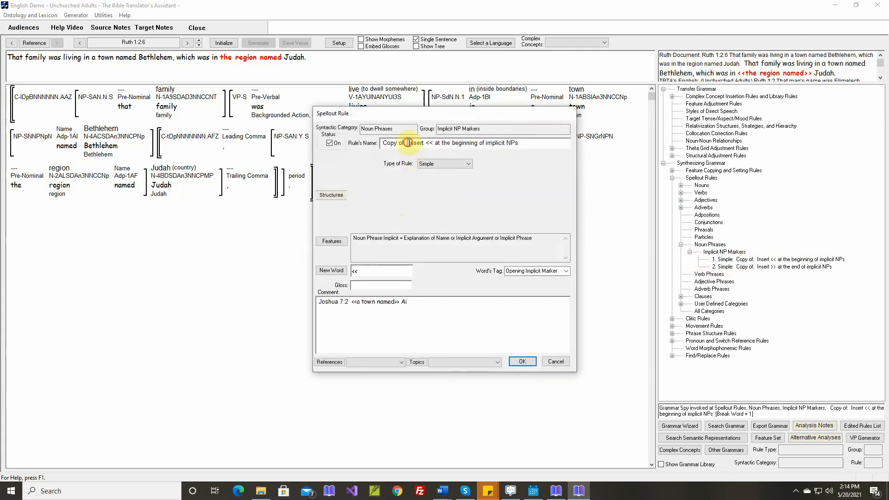
left_click(408, 143)
key("BackSpace")
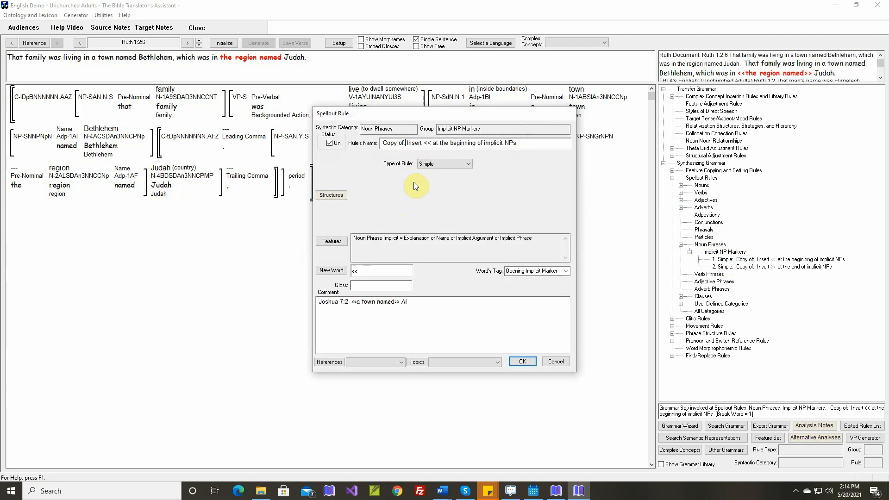
key("BackSpace")
key("BackSpace")
key("BackSpace")
key("BackSpace")
key("BackSpace")
key("BackSpace")
key("BackSpace")
key("BackSpace")
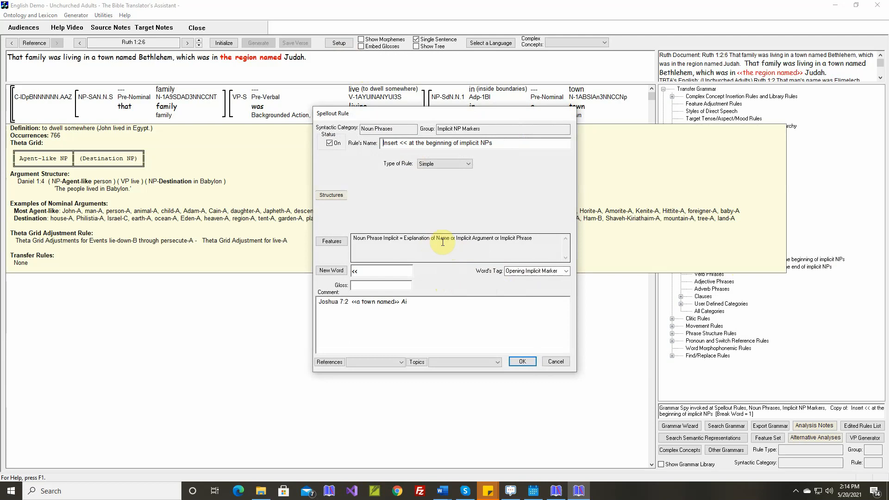
Step: Save the << spellout rule, ignoring the unrecognized character "<" and setting its type to Not Applicable
left_click(523, 362)
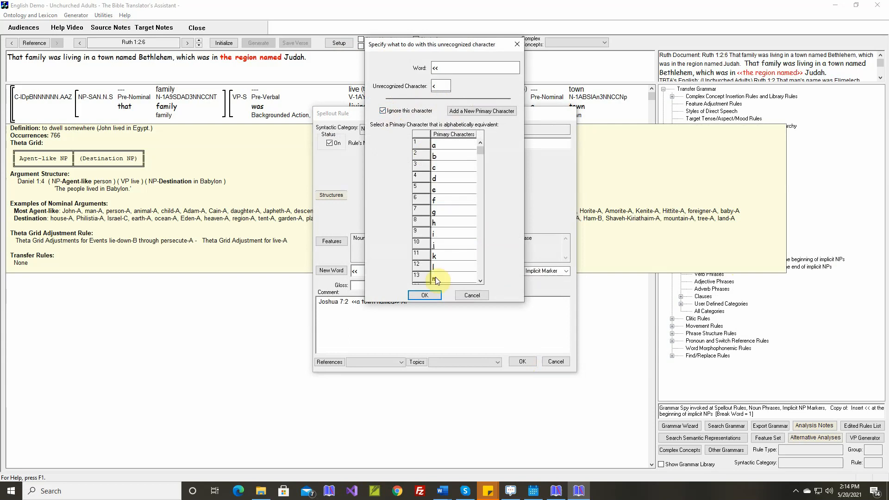
left_click(425, 295)
left_click(379, 191)
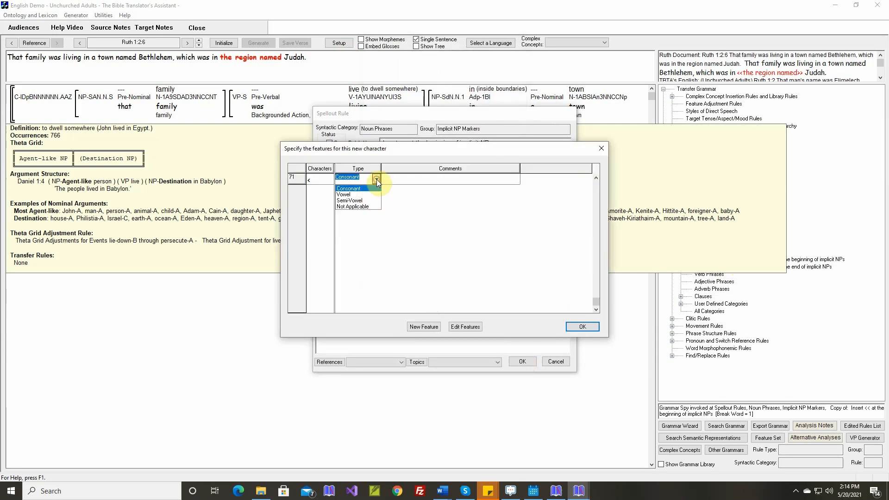
left_click(357, 204)
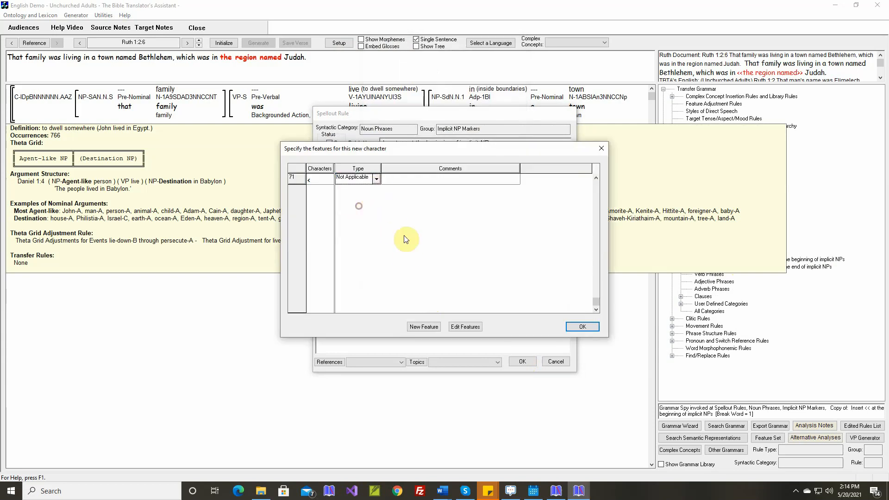
left_click(583, 327)
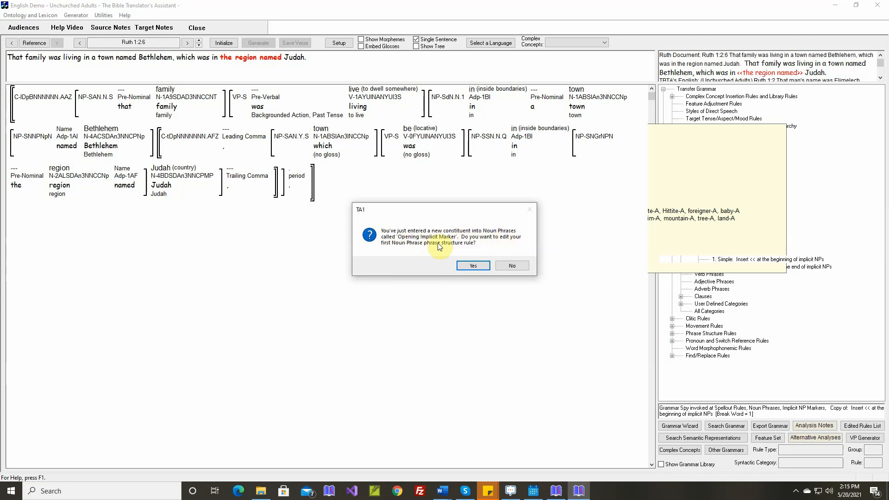
Step: Insert a new group named "Opening Implicit Marker" for that constituent in the General Purpose NP Phrase Structure Rule and save the rule
left_click(473, 267)
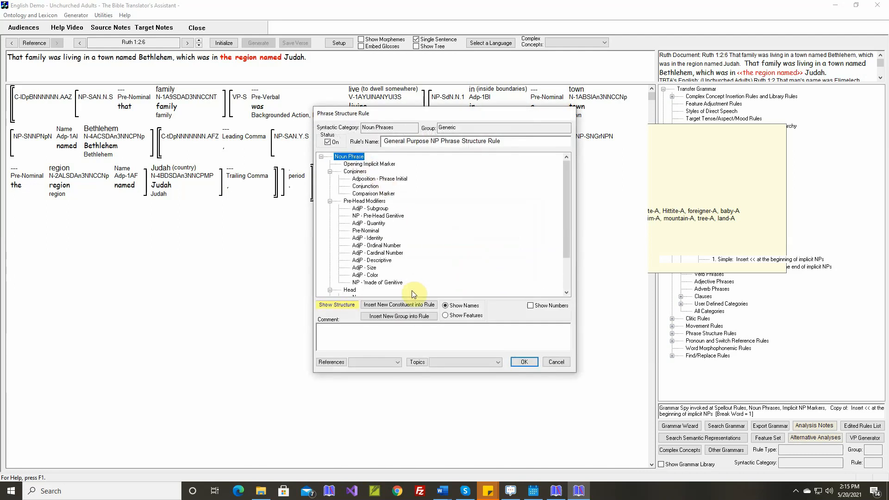
left_click(402, 317)
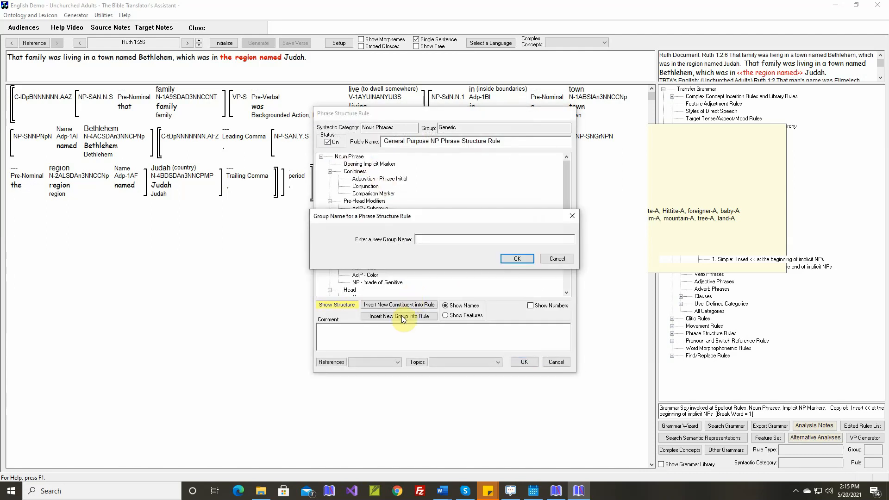
type("Opening Implicit Marker")
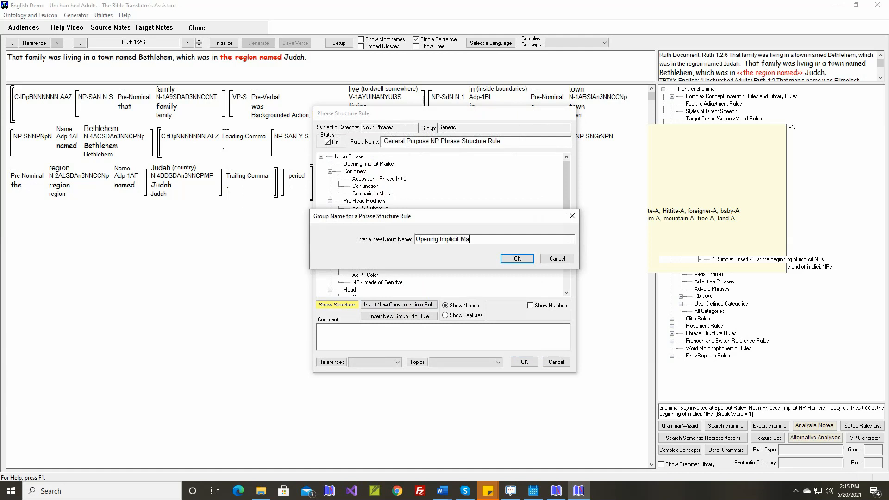
left_click(514, 259)
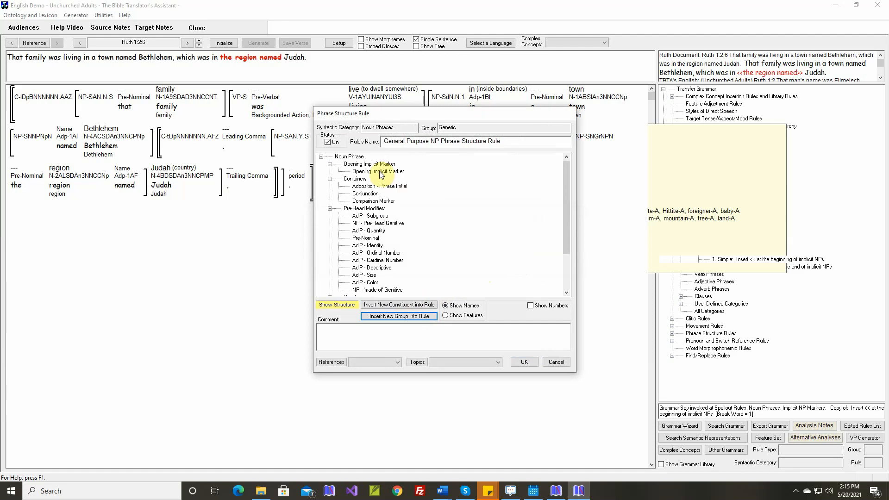
left_click(522, 362)
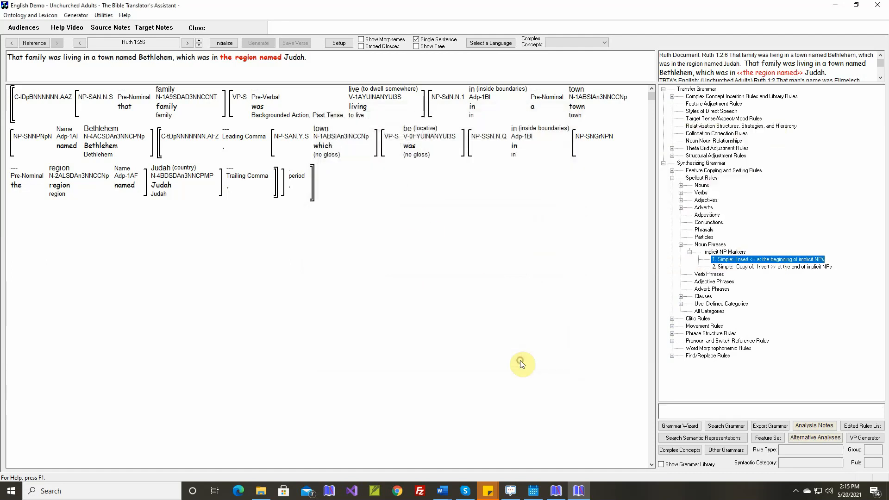
Step: Remove the "Copy of:" prefix from the name of the spellout rule "Insert >> at the end of implicit NPs"
left_click(729, 268)
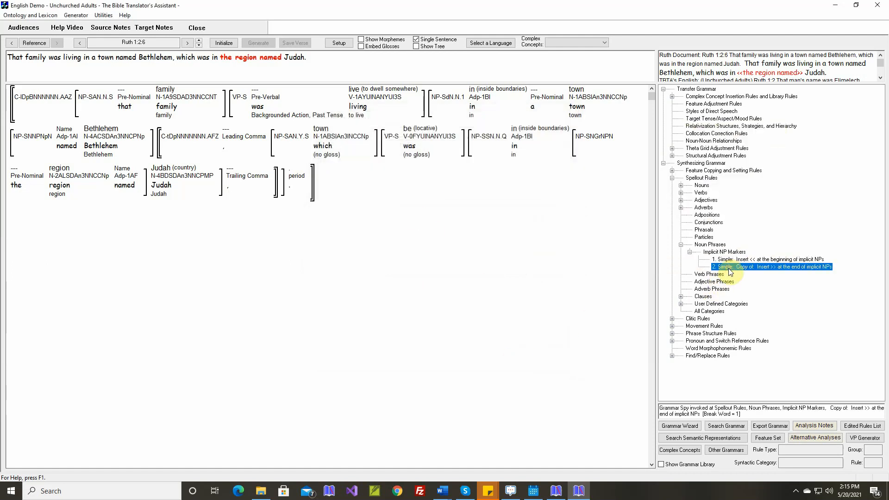
double_click(730, 268)
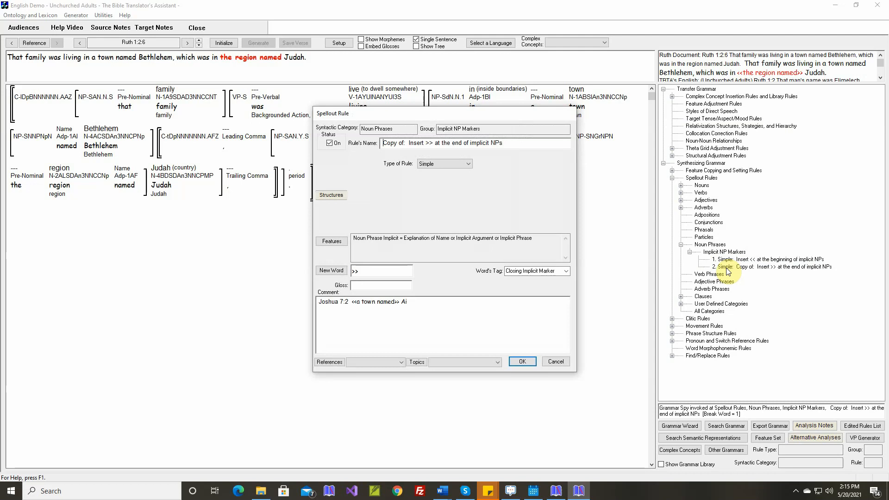
key("Delete")
key("Delete")
key("Delete")
key("Delete")
key("Delete")
key("Delete")
key("Delete")
key("Delete")
key("Delete")
key("Delete")
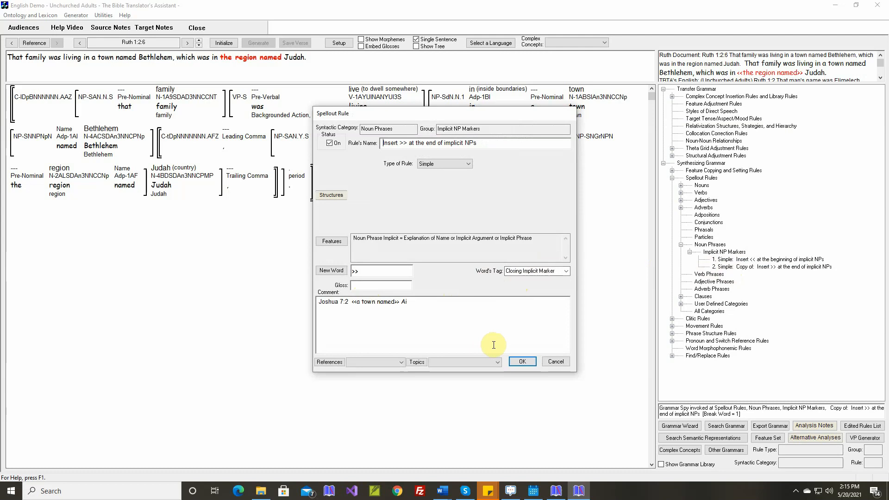
Step: Save the >> spellout rule, setting the type of the unrecognized character ">" to Not Applicable
left_click(522, 361)
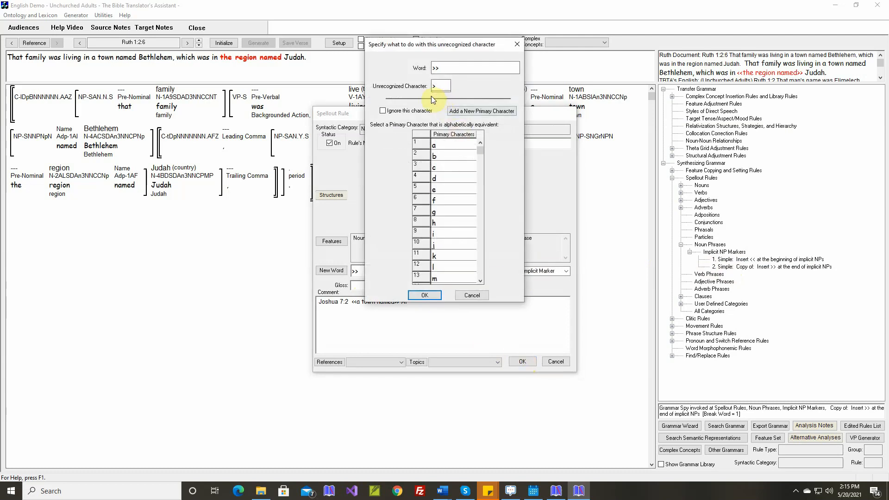
left_click(425, 295)
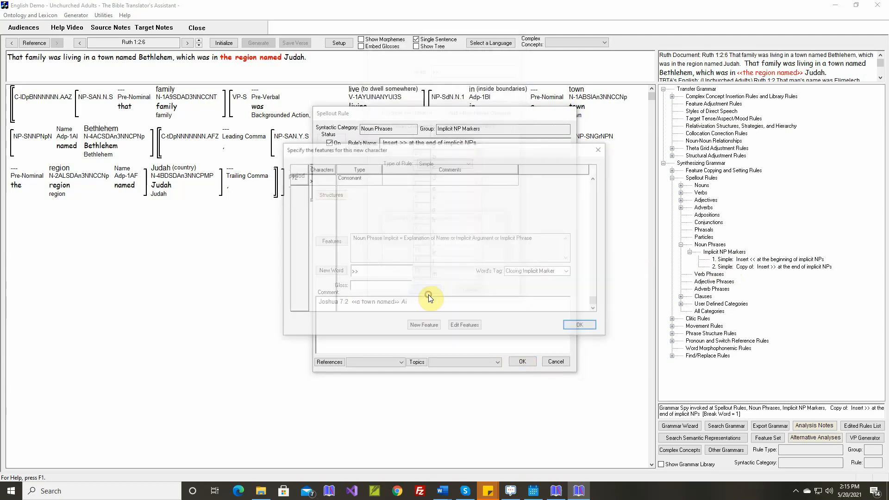
left_click(376, 183)
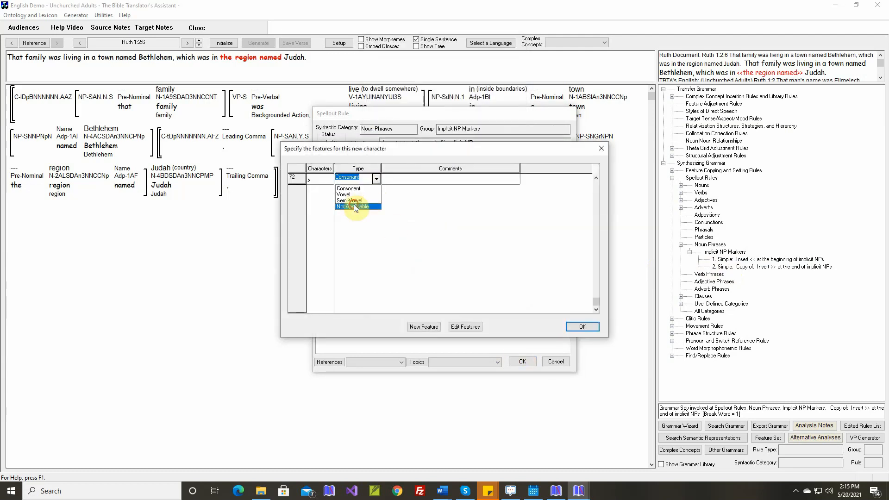
left_click(354, 204)
left_click(577, 325)
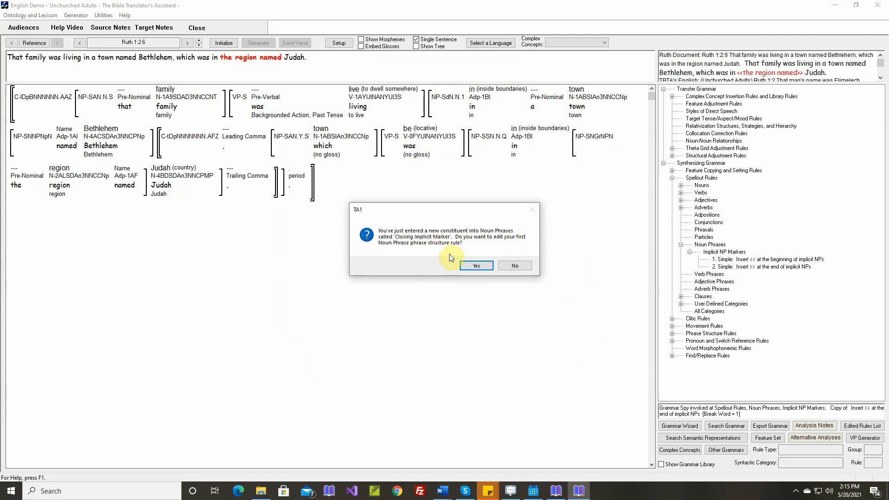
Step: Insert a new group named "Closing Implicit Marker" for the new constituent in the General Purpose NP Phrase Structure Rule
left_click(471, 266)
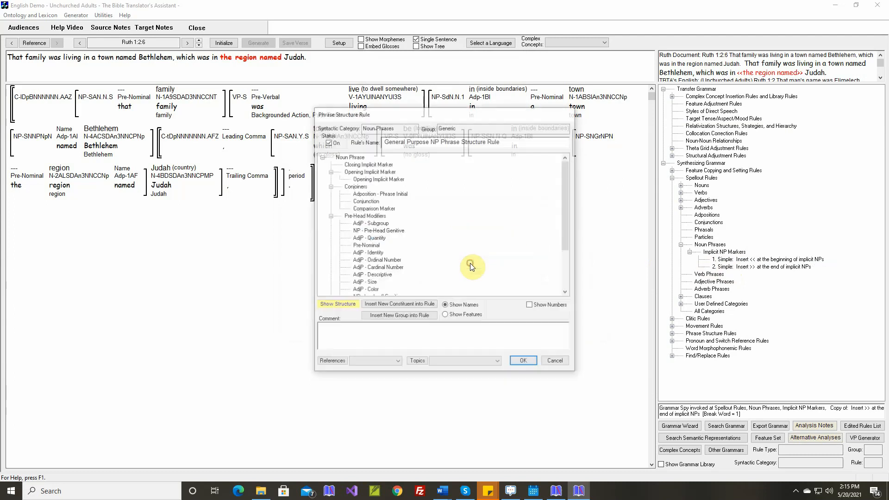
left_click(371, 166)
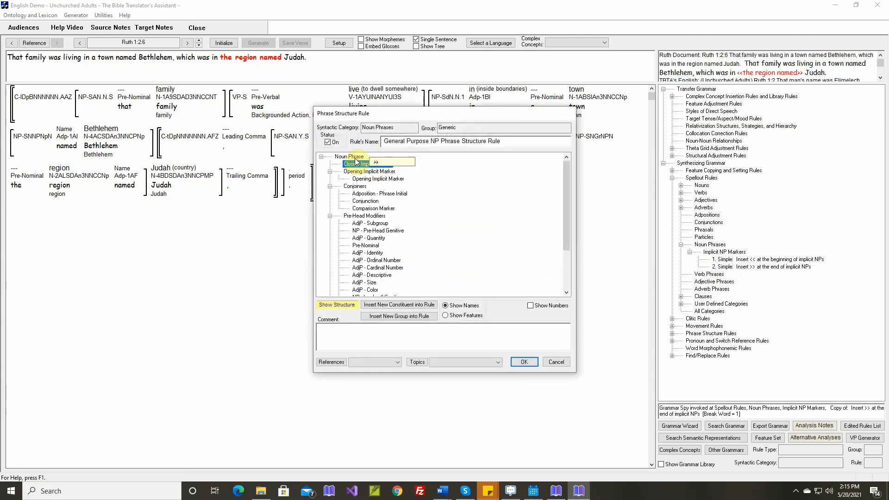
scroll(419, 229, "down", 3)
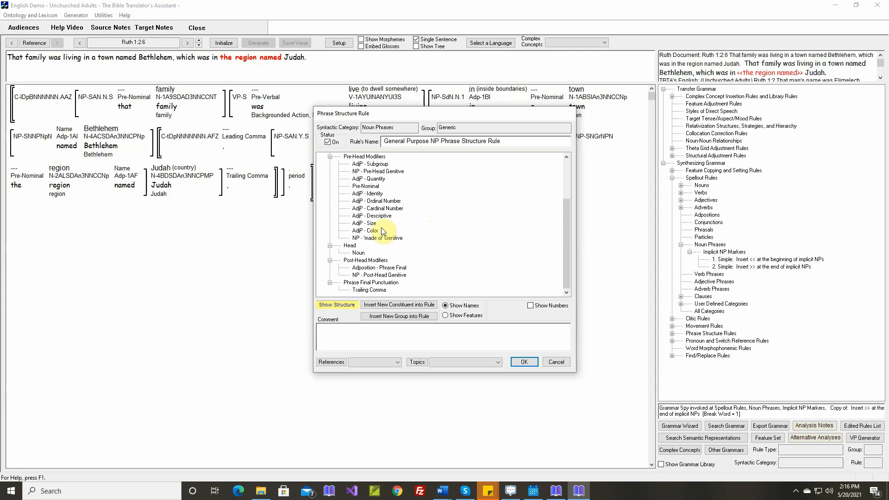
scroll(382, 222, "up", 3)
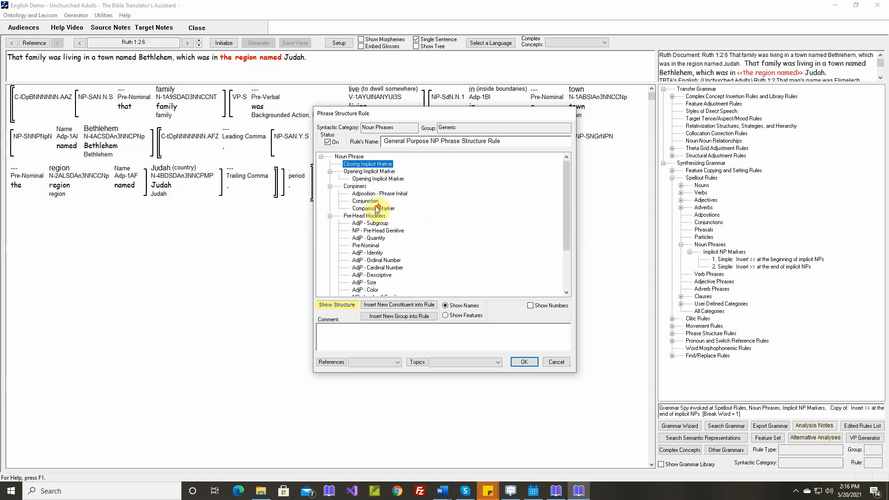
left_click(350, 156)
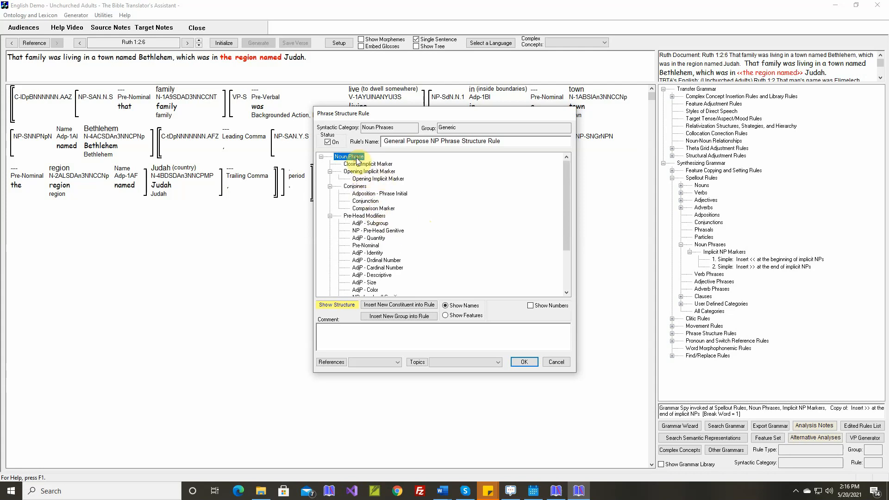
left_click(406, 319)
type("Closing Implicit Marker")
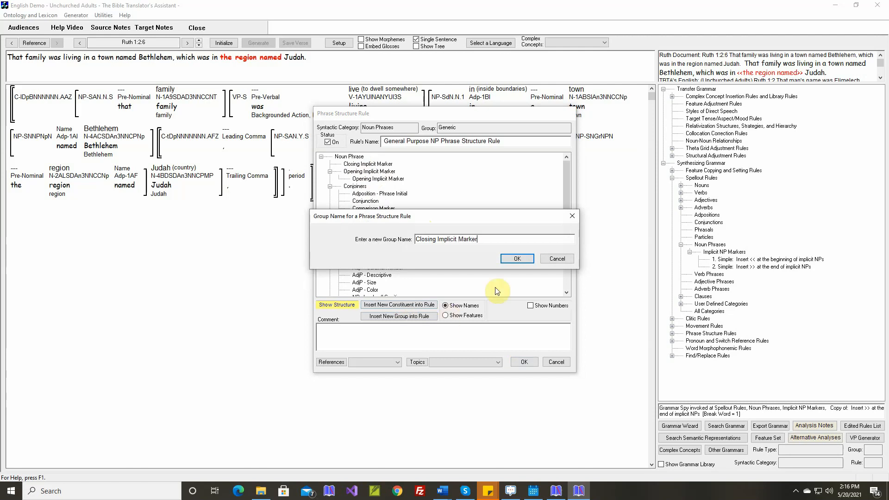
left_click(517, 259)
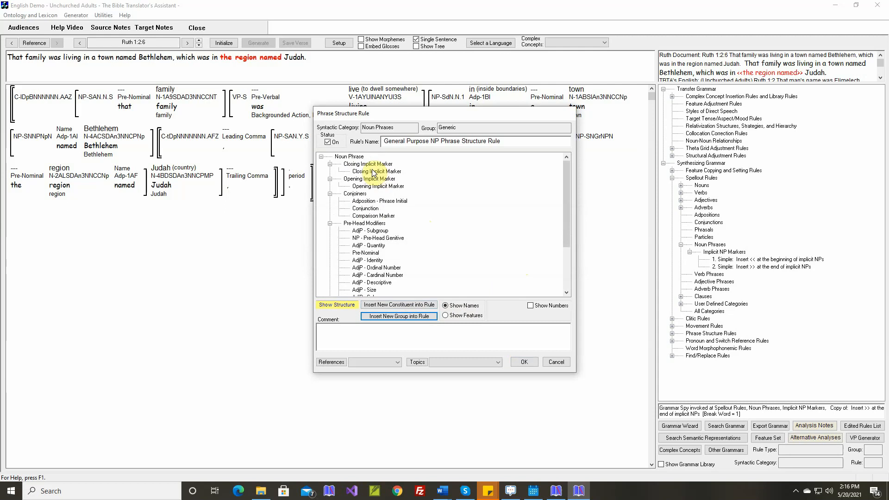
Step: Save the phrase structure rule with the Closing Implicit Marker group moved below Phrase Final Punctuation, and regenerate Ruth 1:2:6
left_click(375, 165)
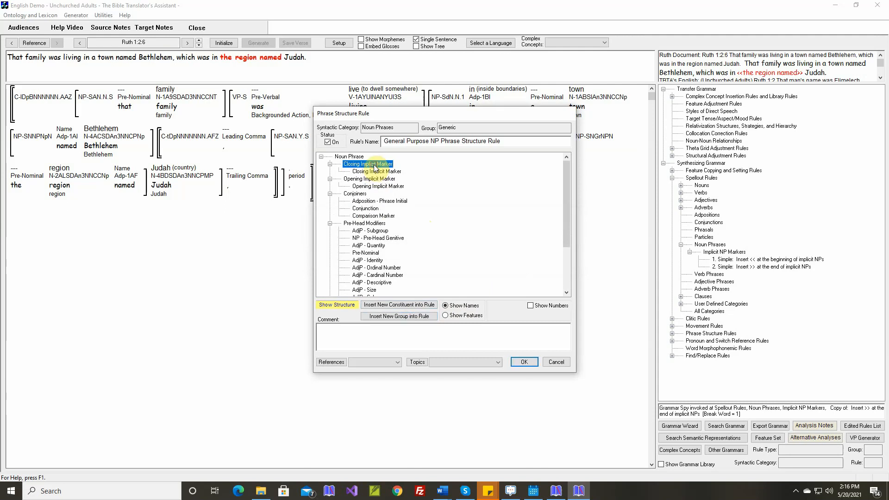
mouse_move(375, 167)
left_mouse_down()
mouse_move(373, 282)
mouse_move(384, 291)
mouse_move(376, 284)
left_mouse_up()
scroll(376, 285, "down", 3)
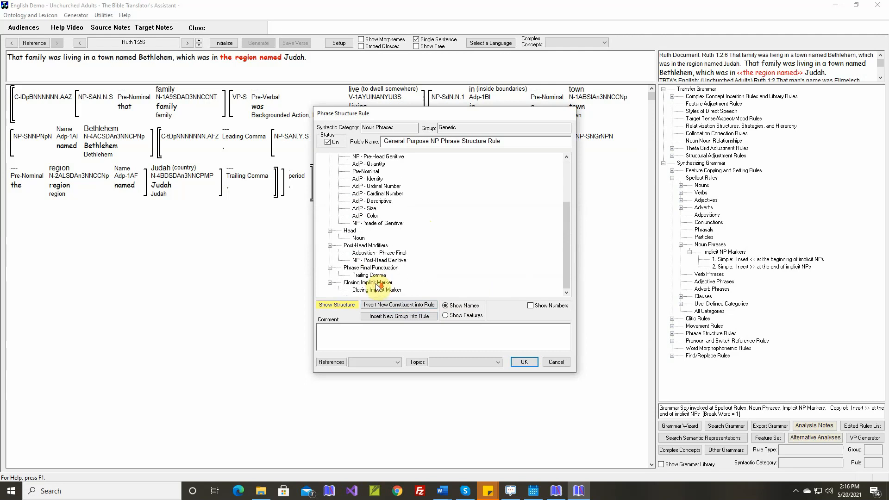
left_click(376, 291)
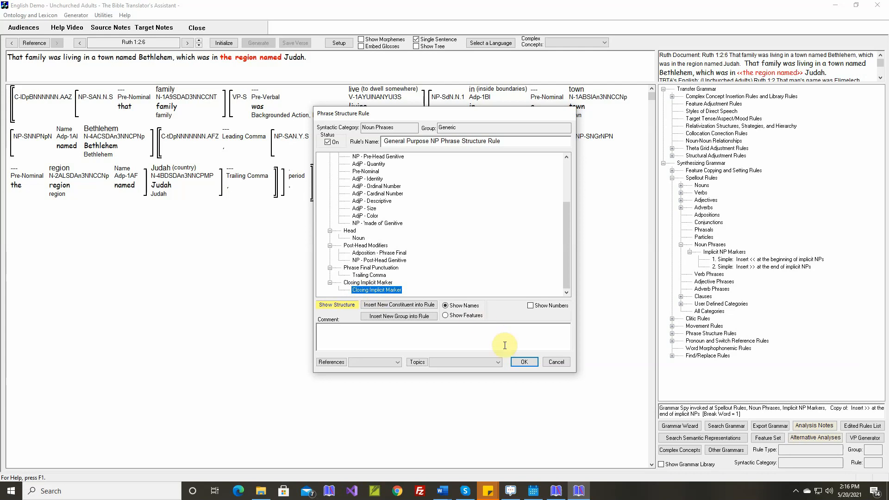
left_click(523, 362)
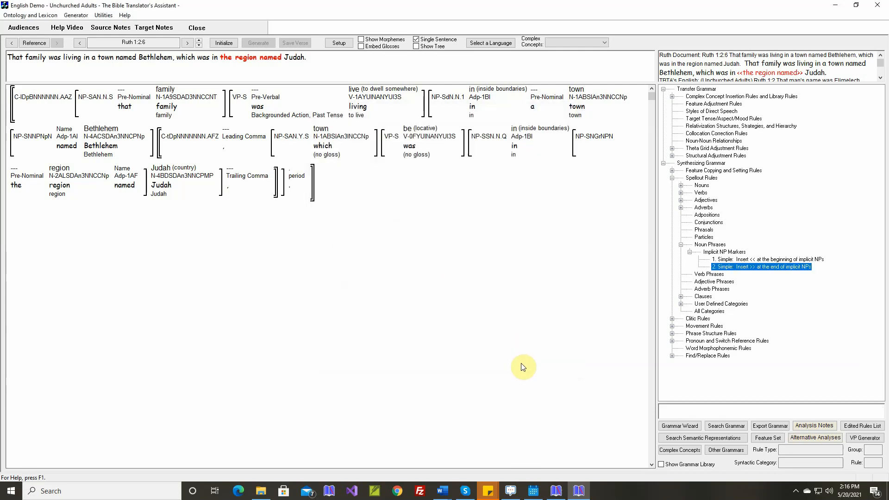
left_click(224, 43)
left_click(257, 43)
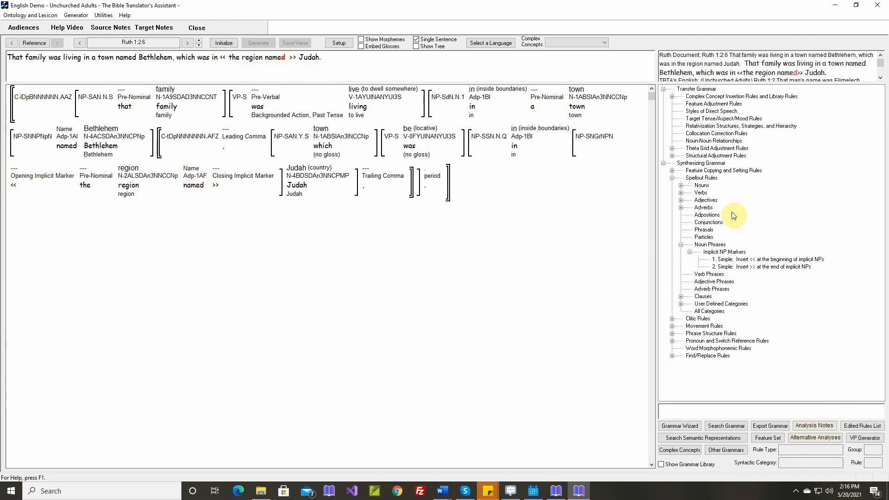
Step: Create a Punctuation find/replace rule named "Change '<< ' to '<<'" with input "<< ", output "<<" and the current reference as comment
left_click(672, 356)
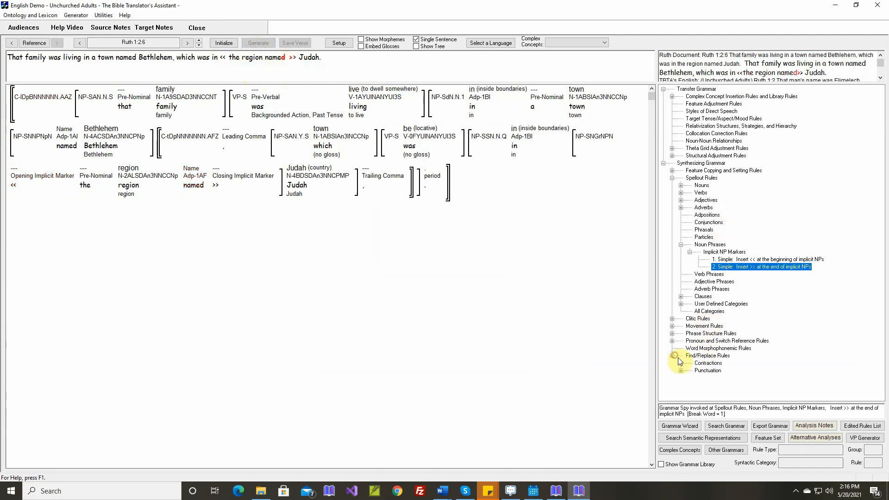
left_click(705, 372)
double_click(704, 372)
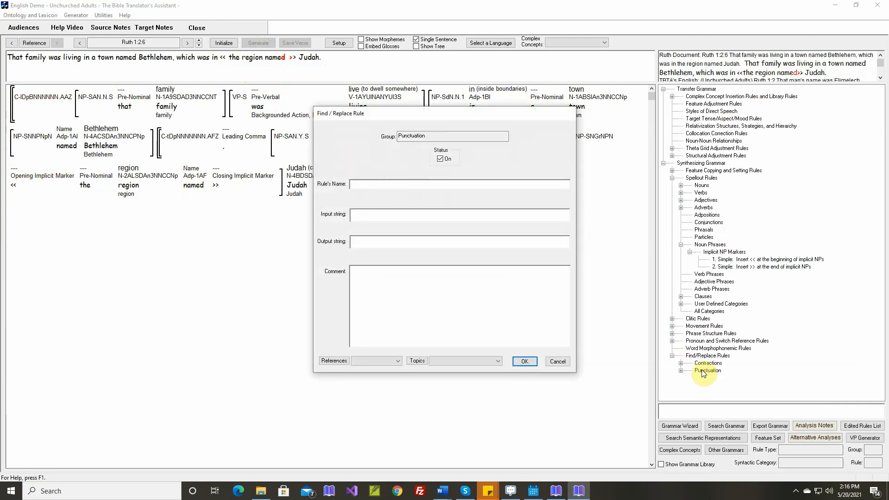
type("Change")
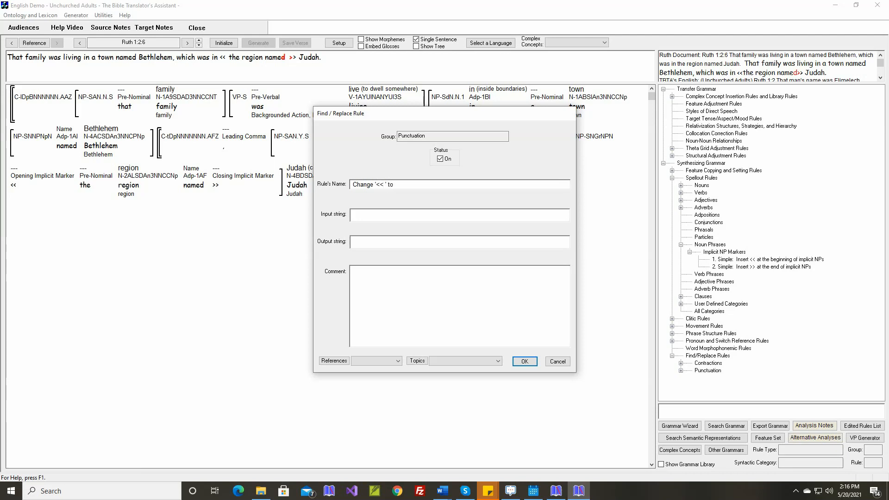
type("<<")
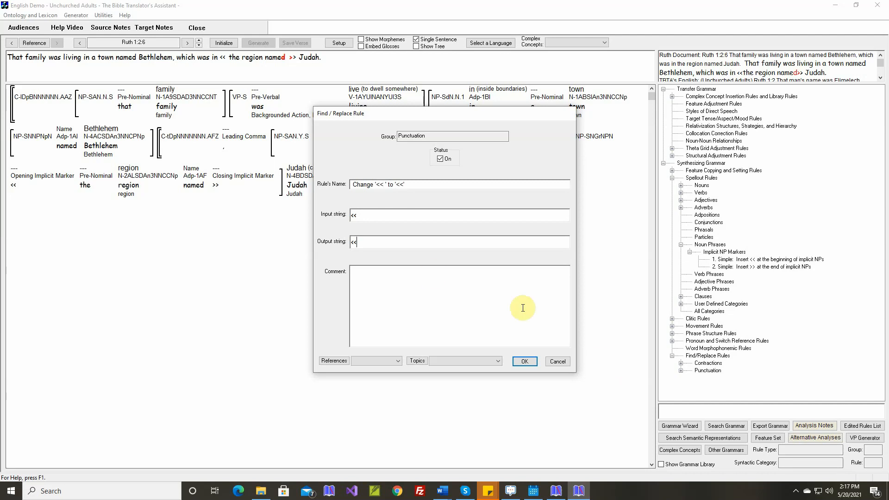
right_click(433, 273)
left_click(459, 288)
left_click(519, 362)
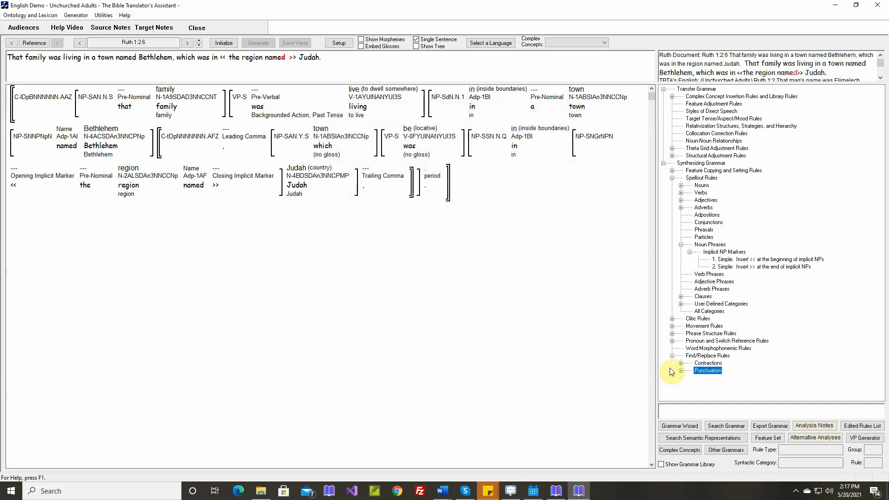
Step: Create a Punctuation find/replace rule "Change ' >>' to '>>'" with matching strings and the current reference as comment, and regenerate Ruth 1:2:6
double_click(697, 372)
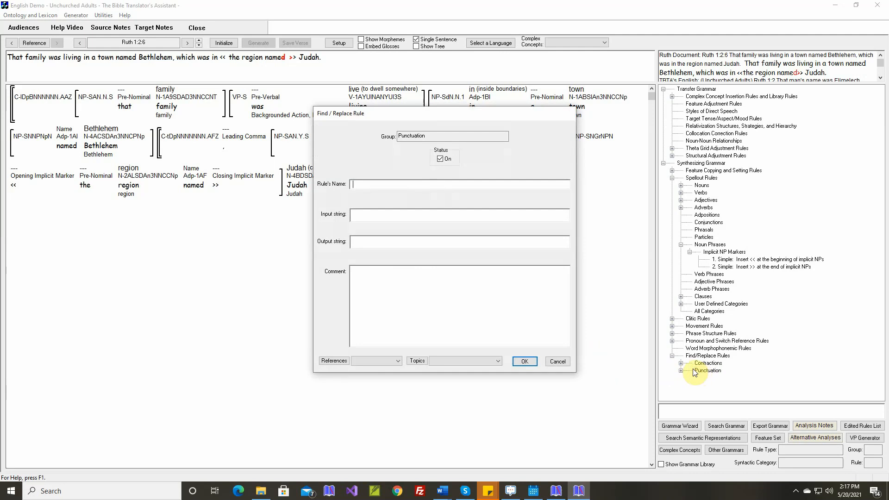
type("Change ' >")
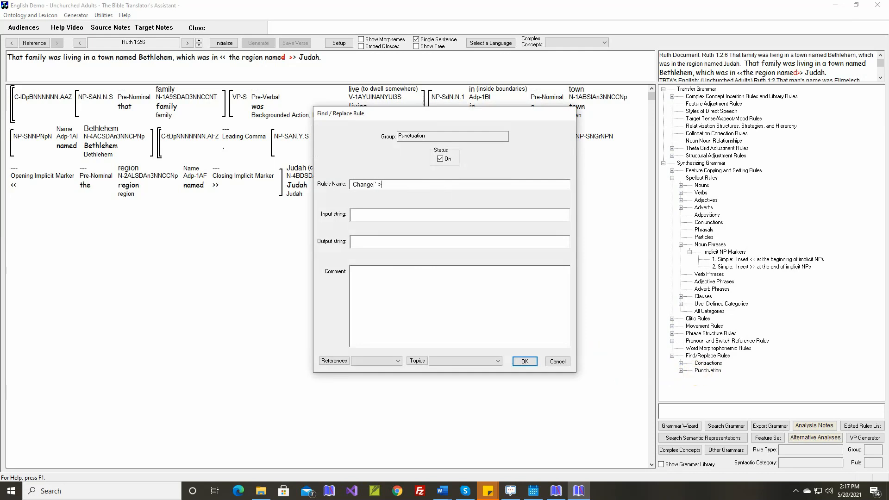
type(">' to '>>'")
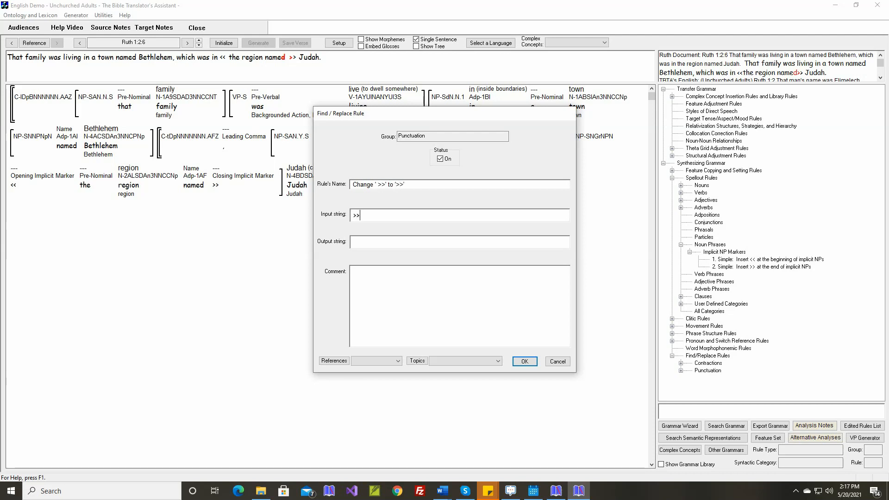
left_click(352, 242)
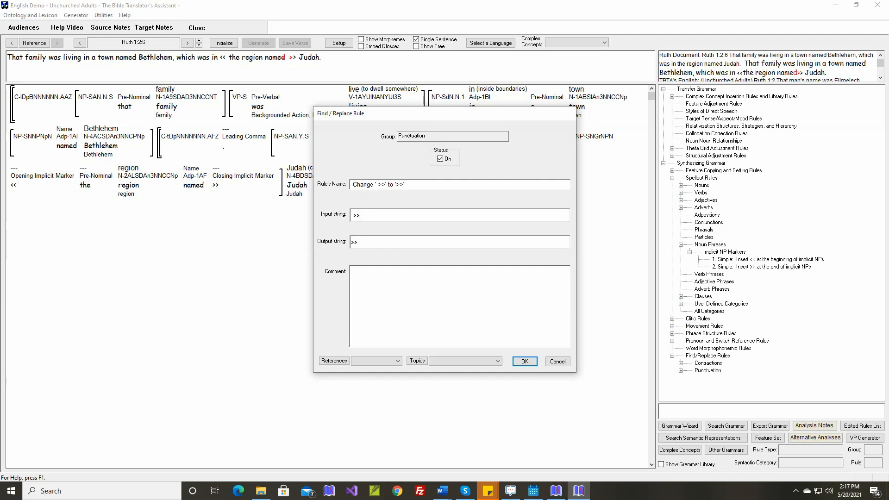
type(">>")
right_click(446, 271)
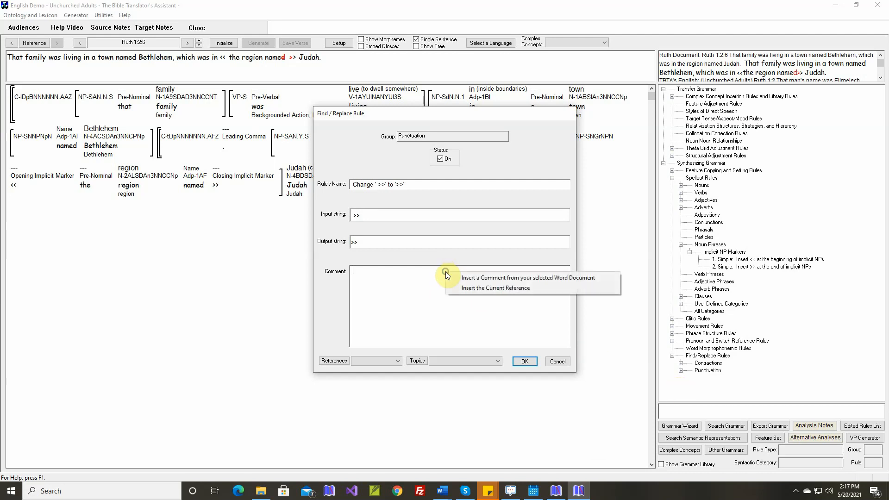
left_click(463, 289)
left_click(524, 361)
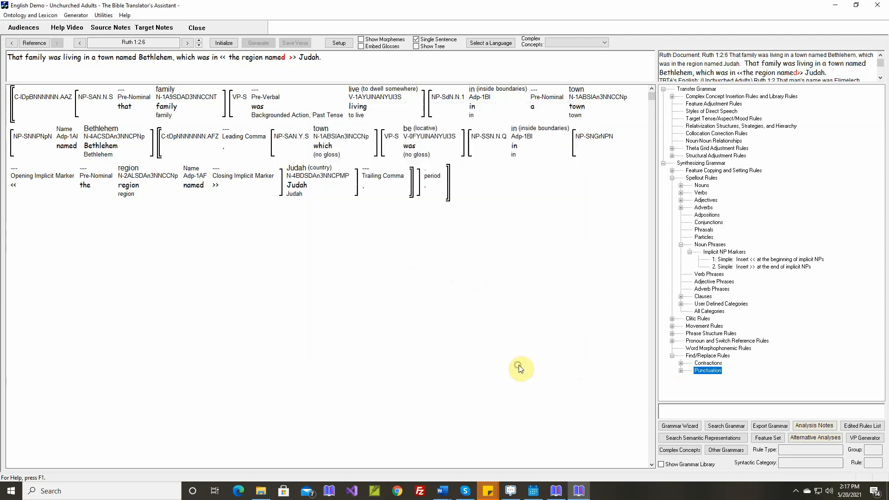
left_click(224, 42)
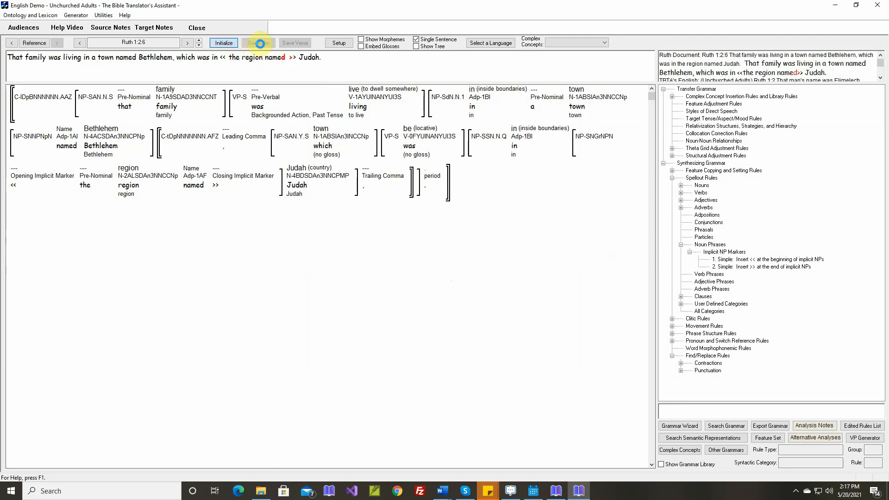
left_click(260, 44)
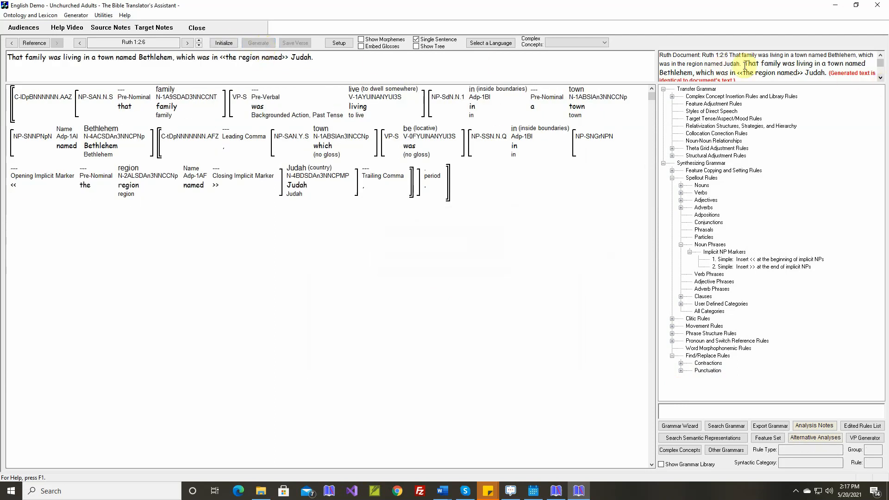
Step: Generate the text for Ruth 1:2:7 and select the pronoun "it" in the document's version of the verse
left_click(200, 40)
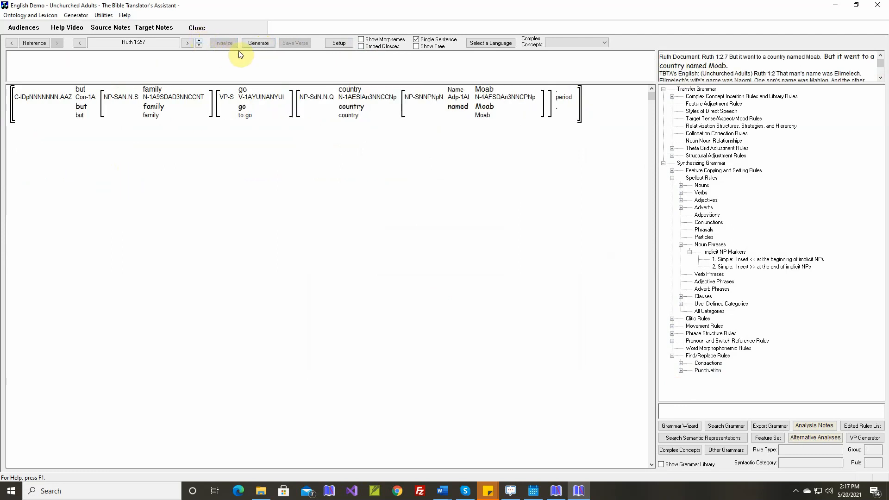
left_click(260, 42)
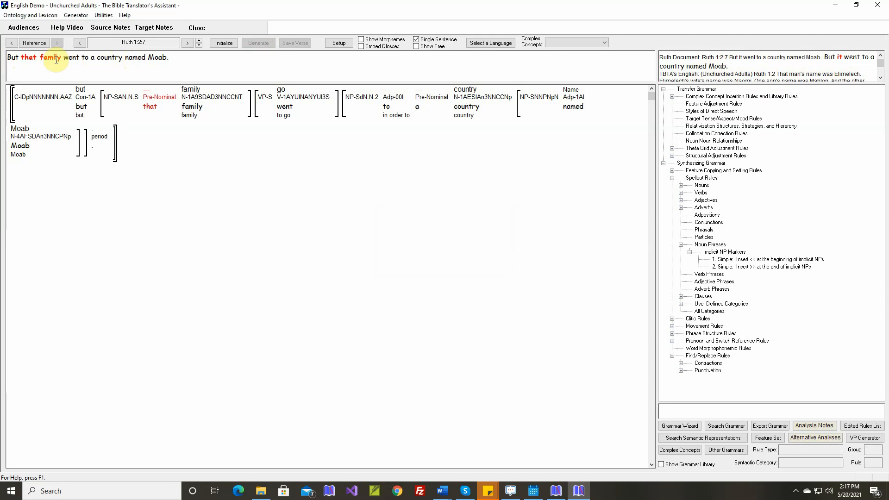
double_click(838, 57)
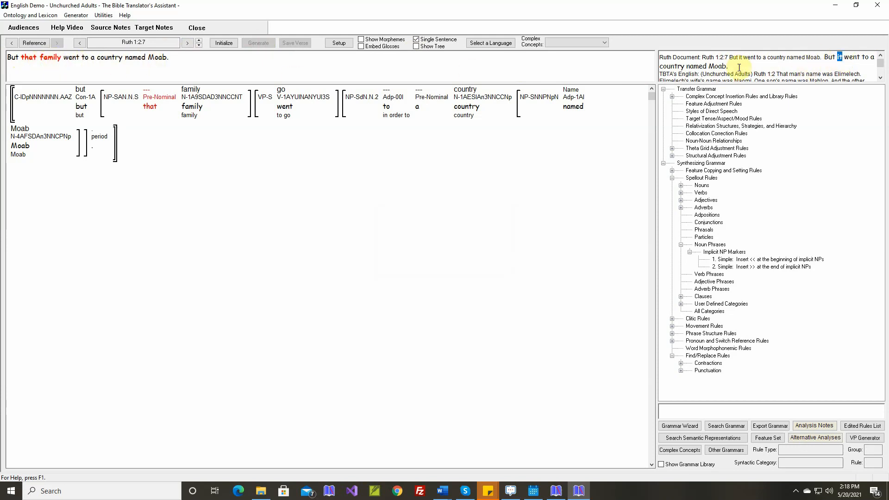
Step: Generate the text for Ruth 1:2:8 and select the noun phrase "that family" in the generated sentence
left_click(199, 40)
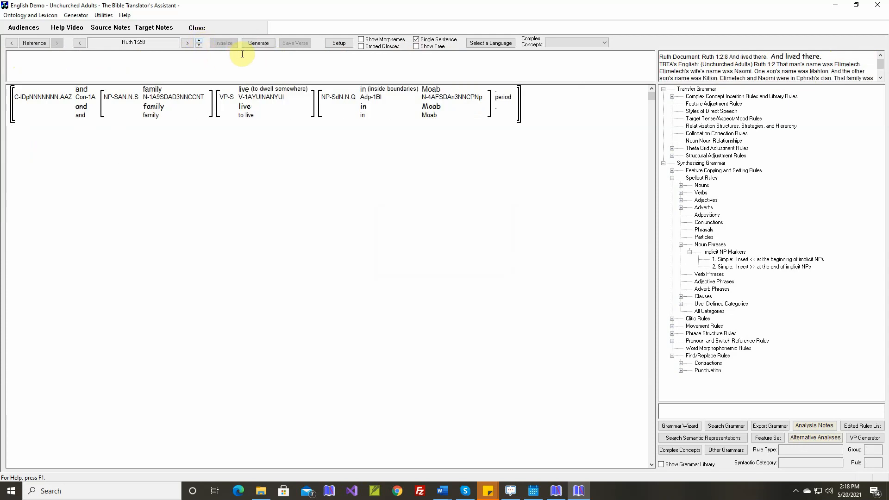
left_click(261, 44)
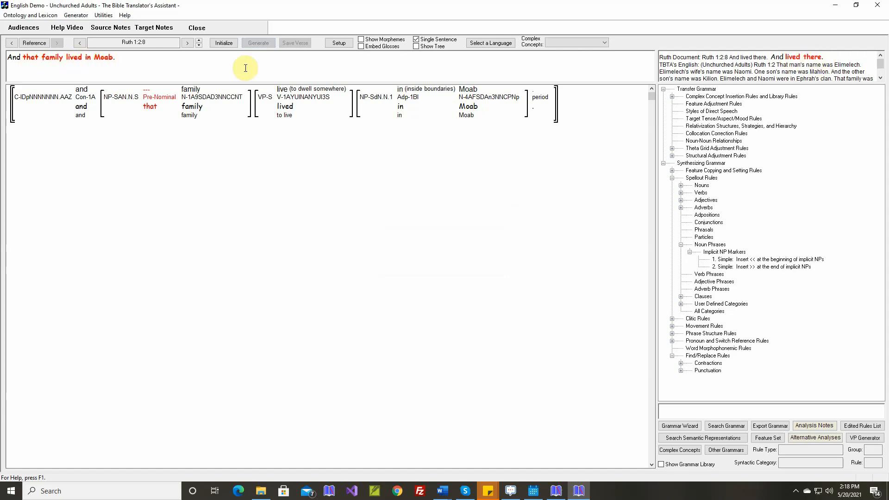
left_click_drag(24, 57, 64, 58)
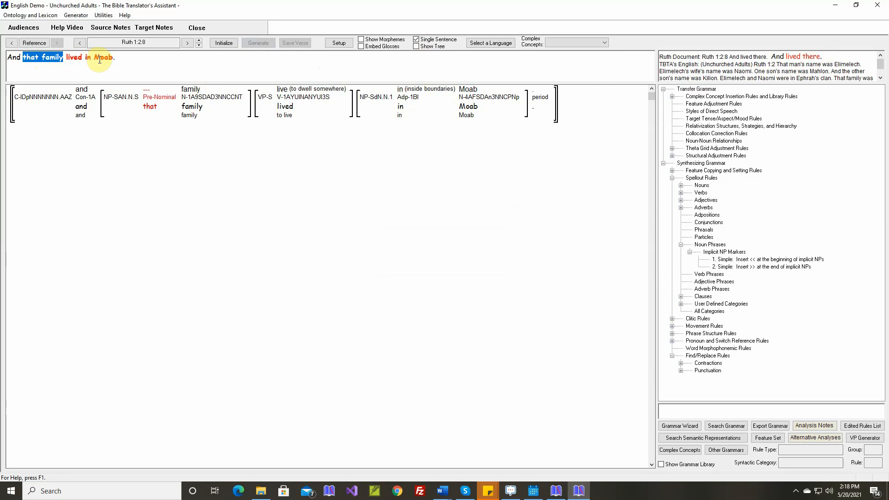
left_click(199, 41)
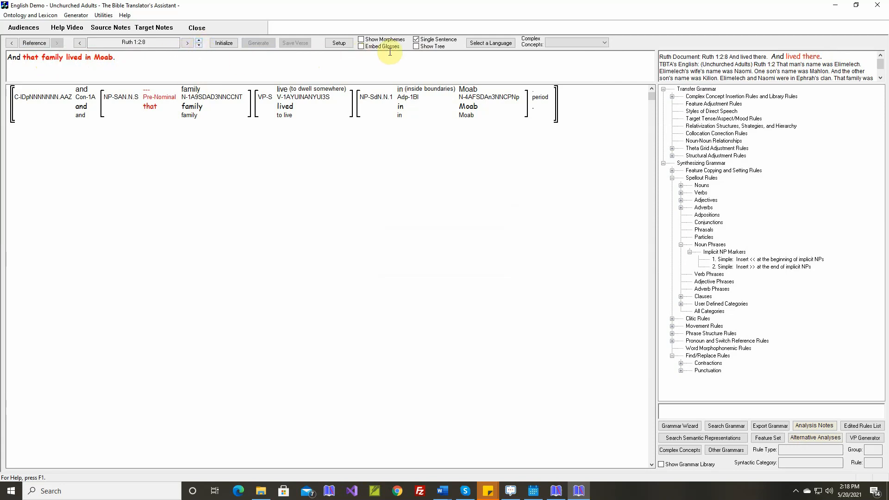
Step: Turn off single-sentence display, generate the text for all of Ruth 1:2, and review the document's version against it
left_click(418, 40)
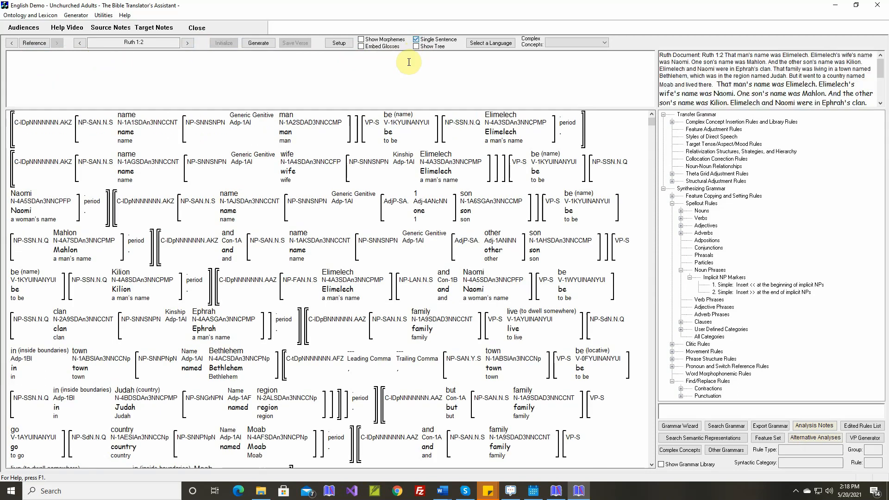
left_click(262, 45)
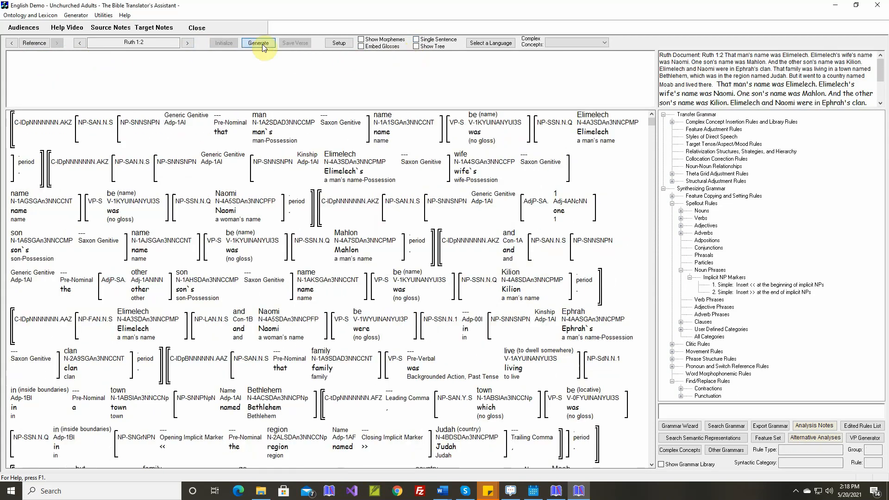
left_click(881, 104)
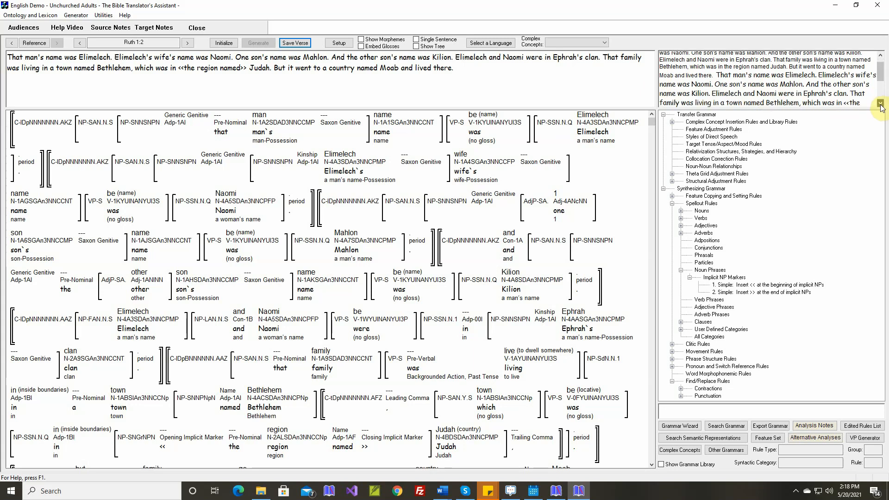